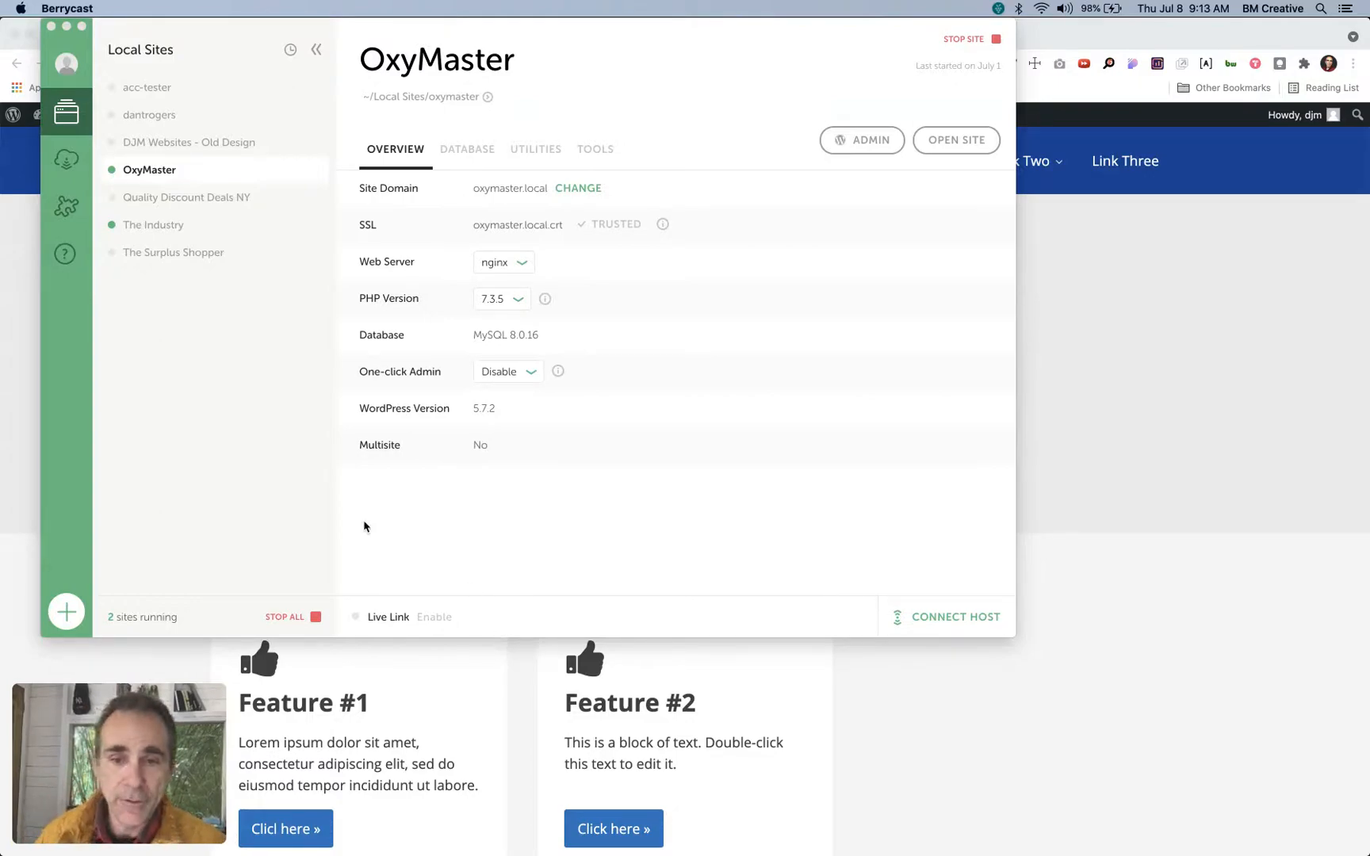
Switch from Local to the OxyMaster site's front page in Chrome and look over the page
left_click(233, 400)
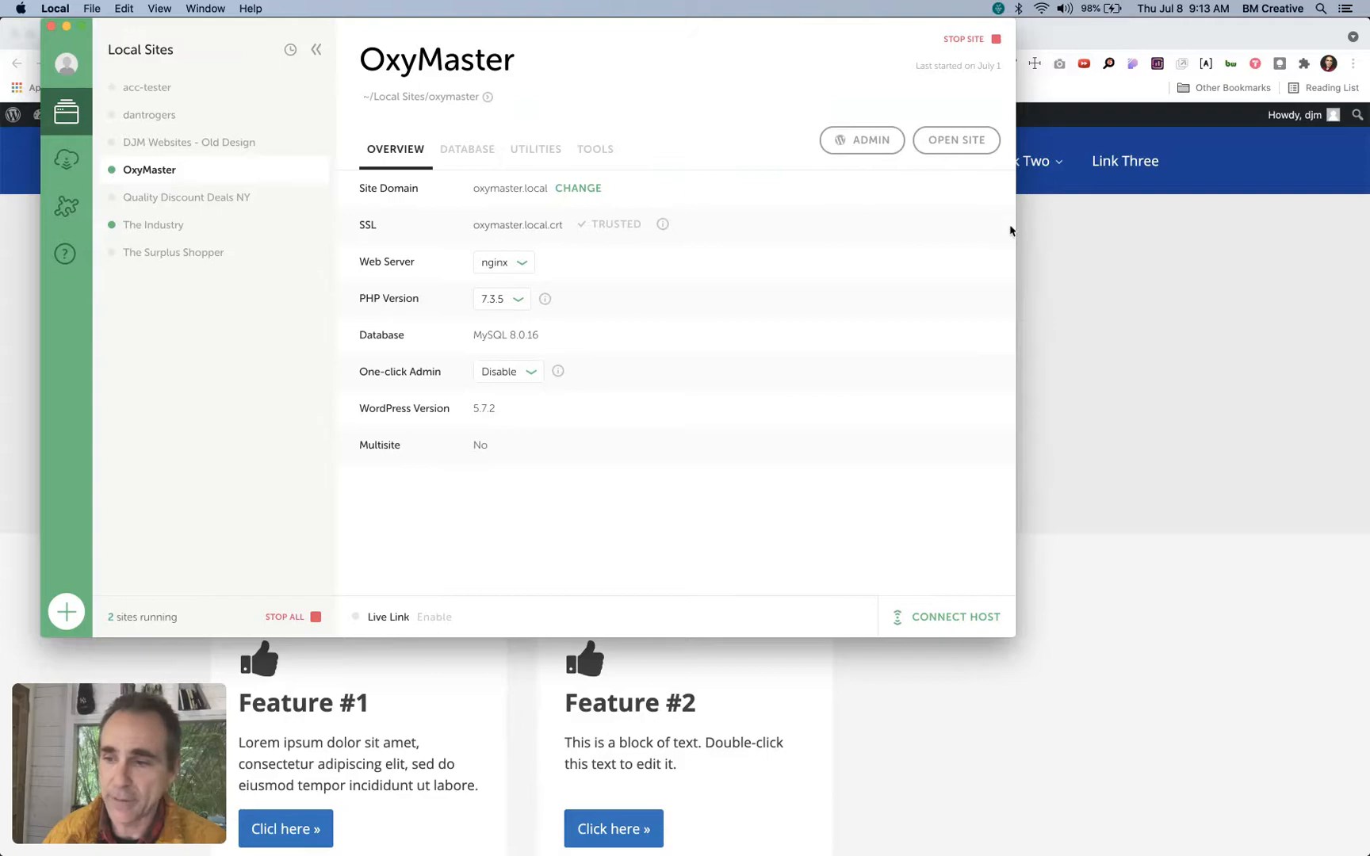
left_click(1065, 261)
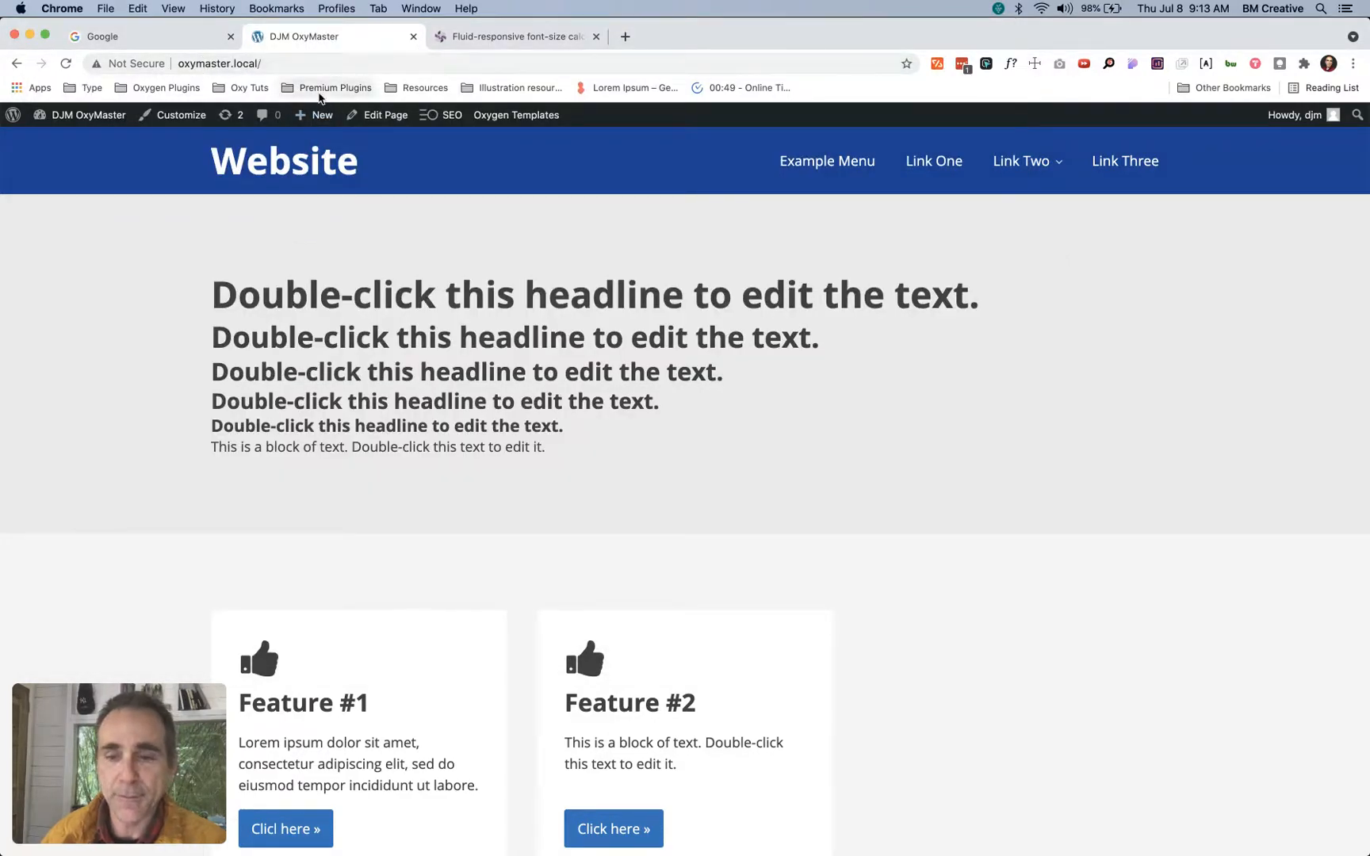
scroll(460, 271, "down", 1)
scroll(460, 271, "up", 1)
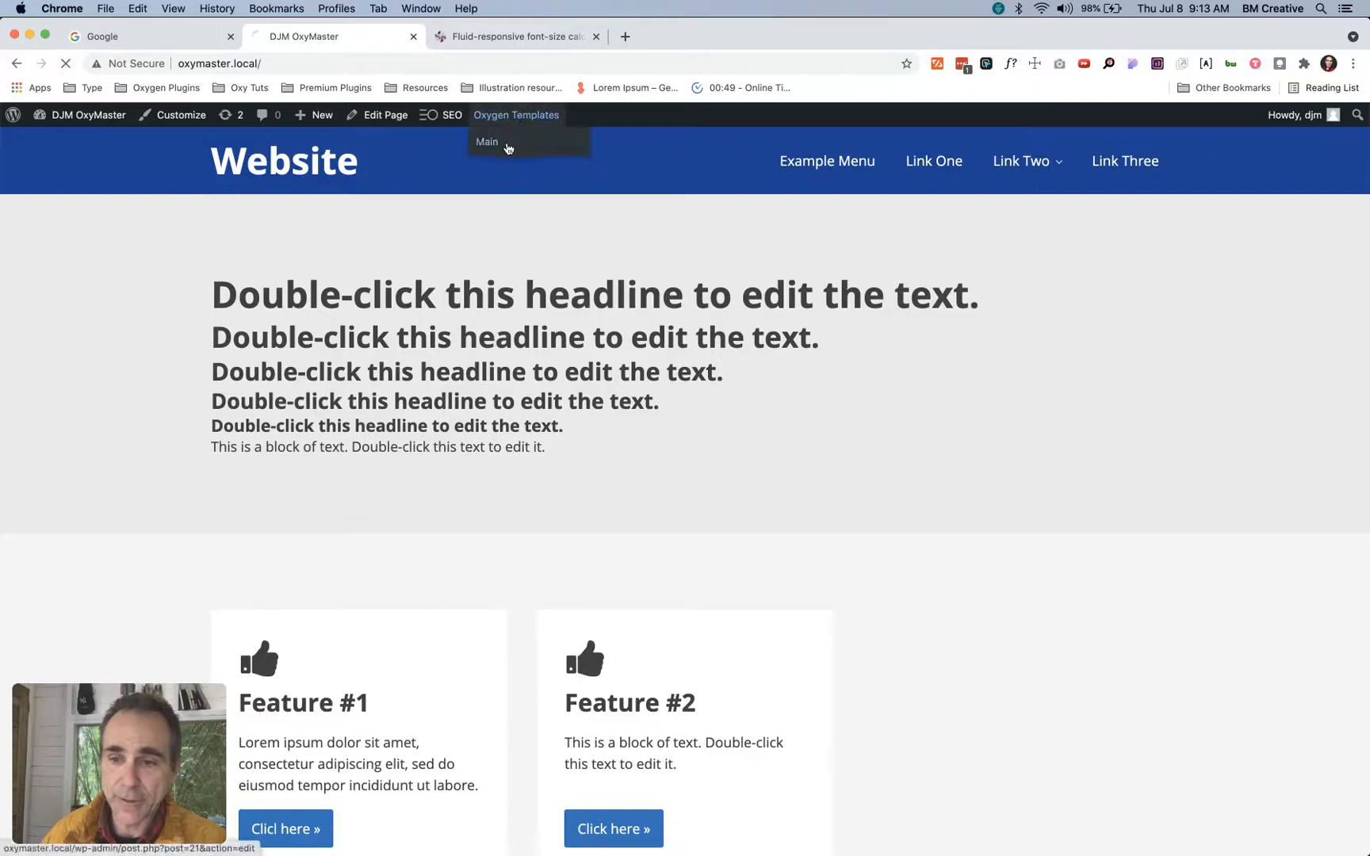
Open the Home page from the WordPress page list in the Oxygen builder and display its structure tree
left_click(506, 143)
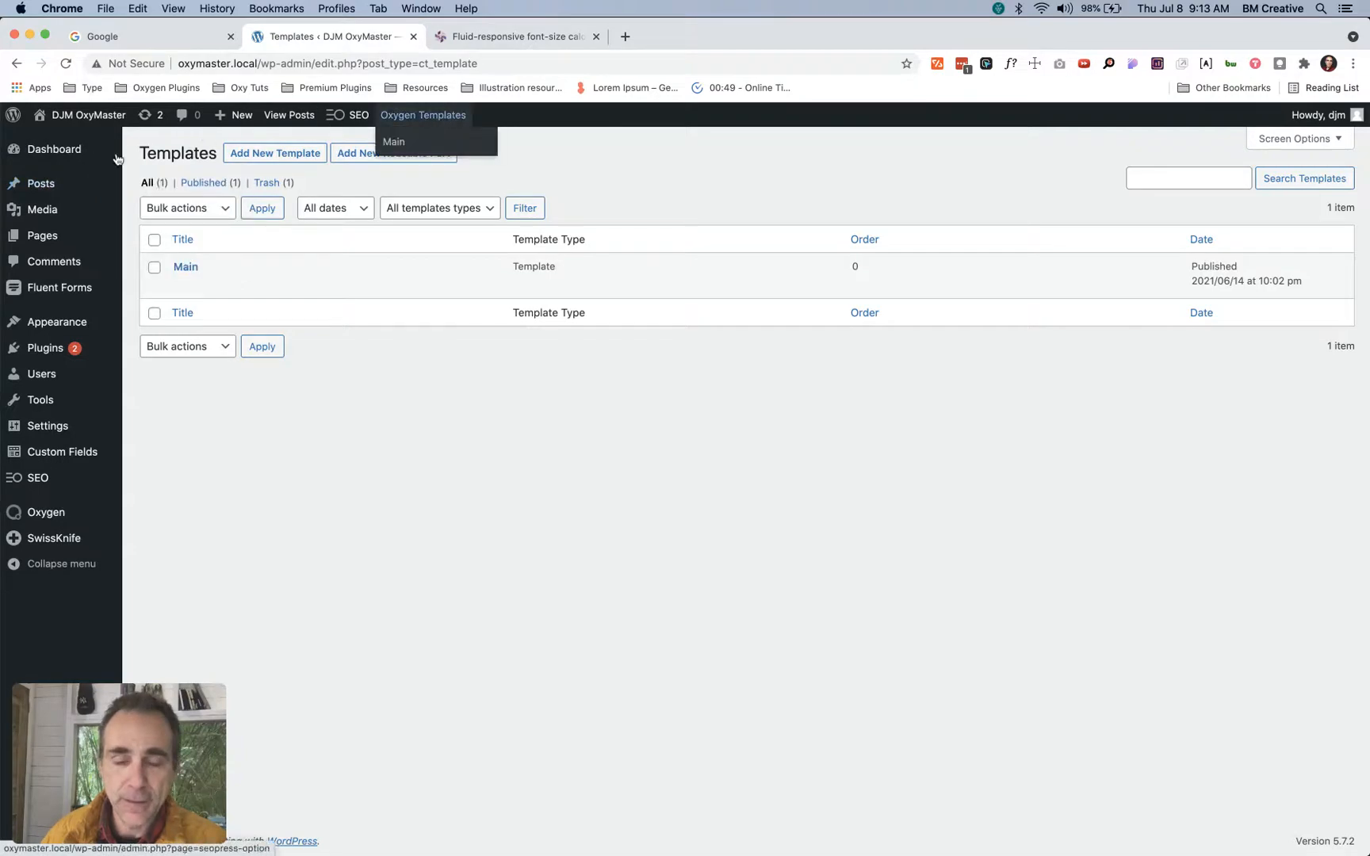
mouse_move(57, 162)
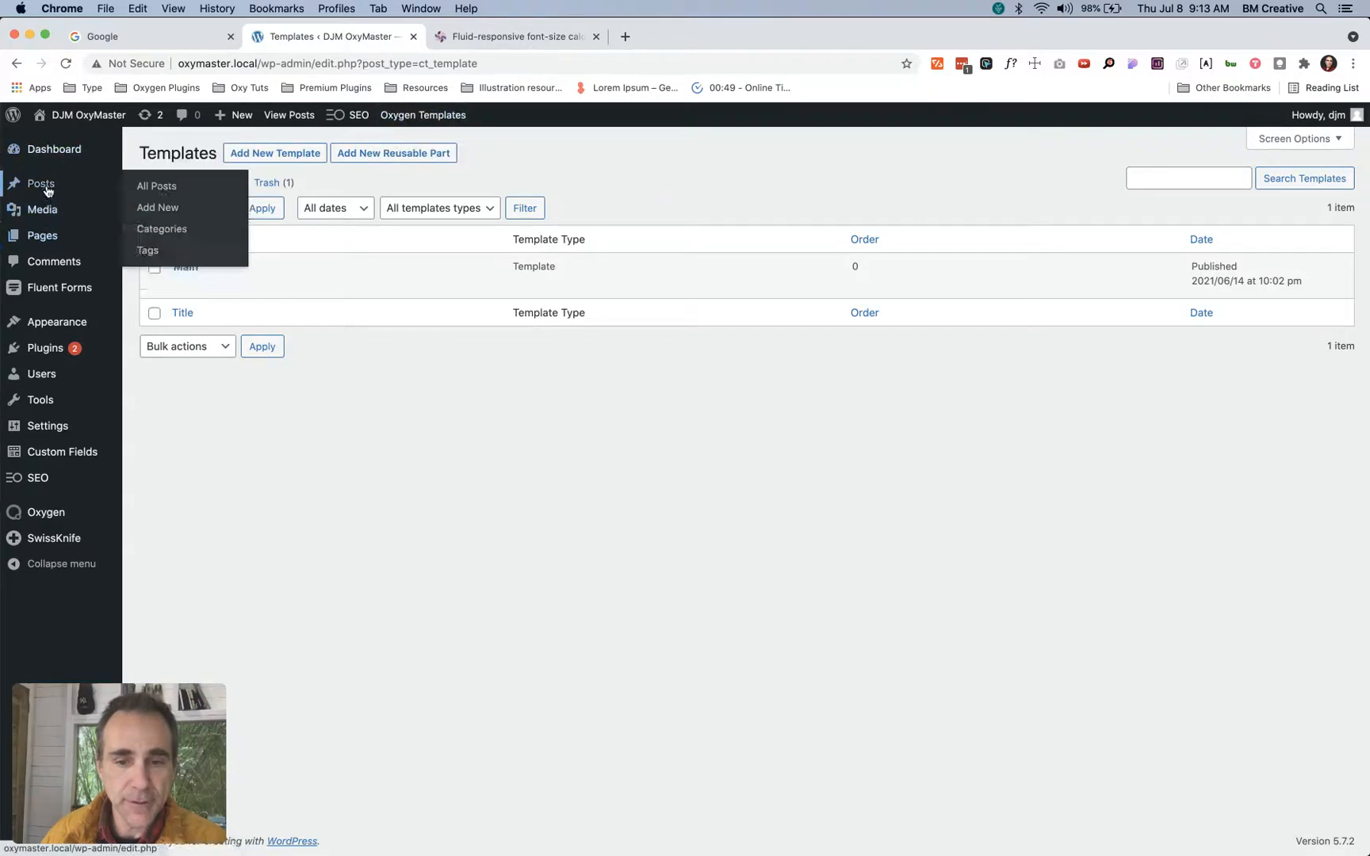
left_click(49, 231)
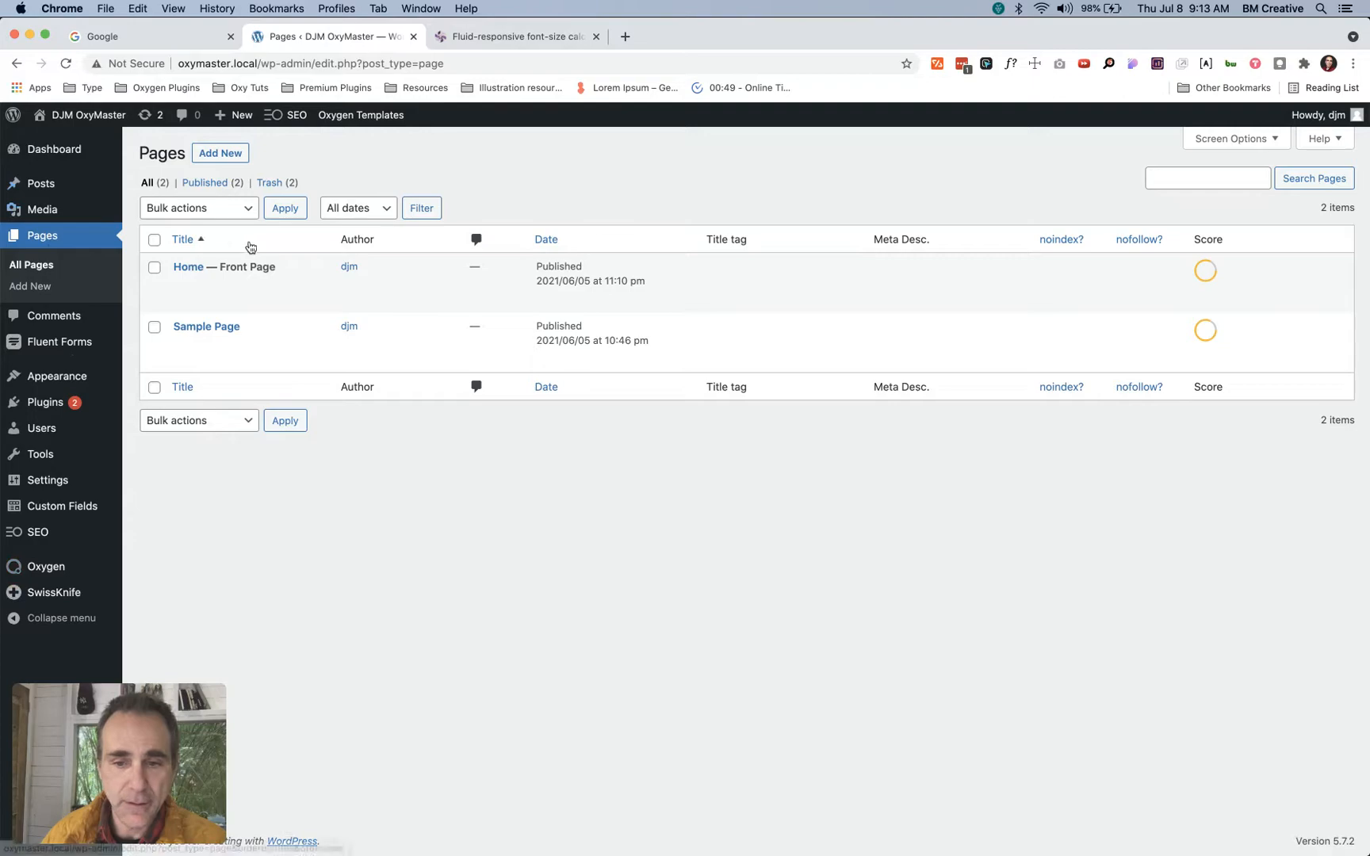
left_click(232, 300)
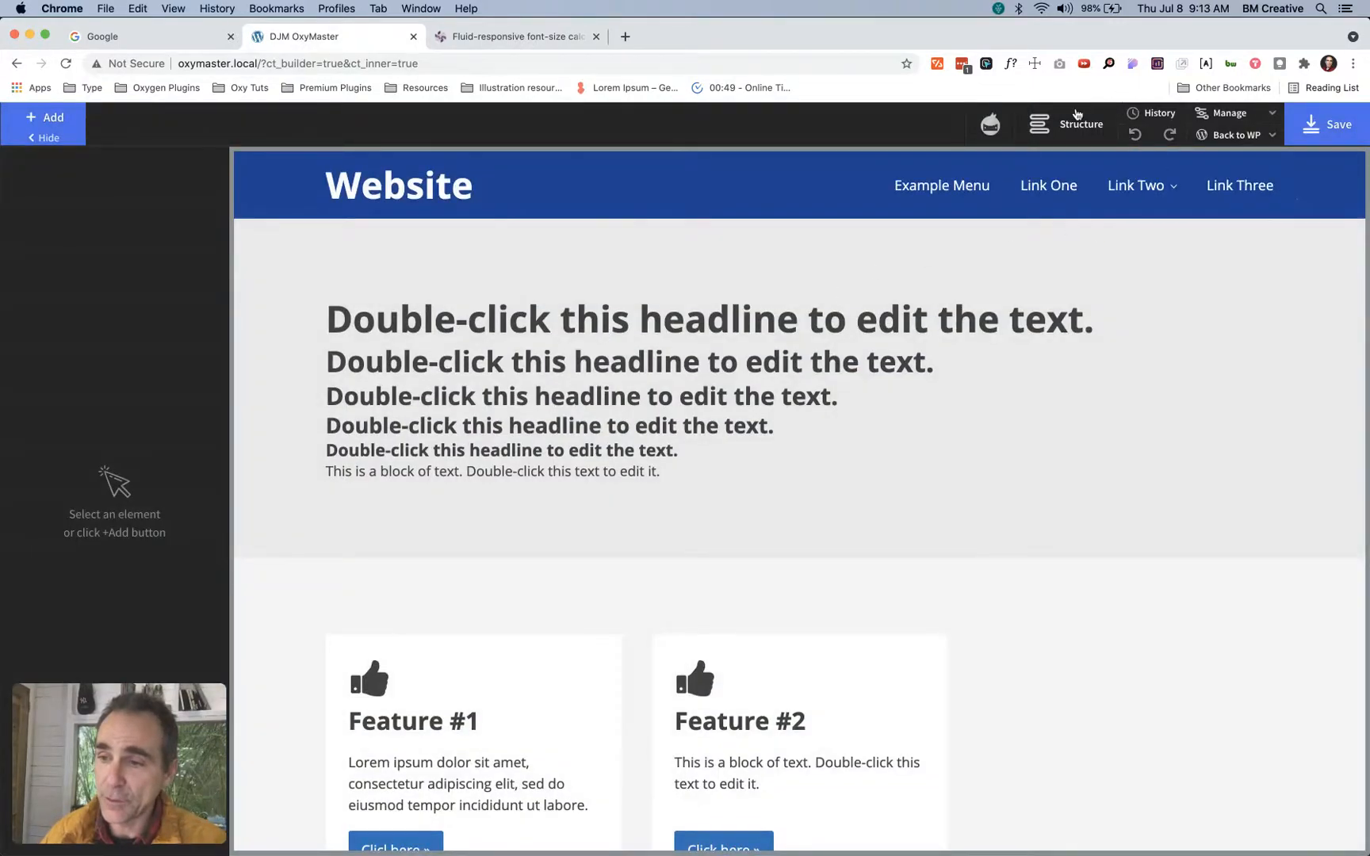
left_click(1034, 138)
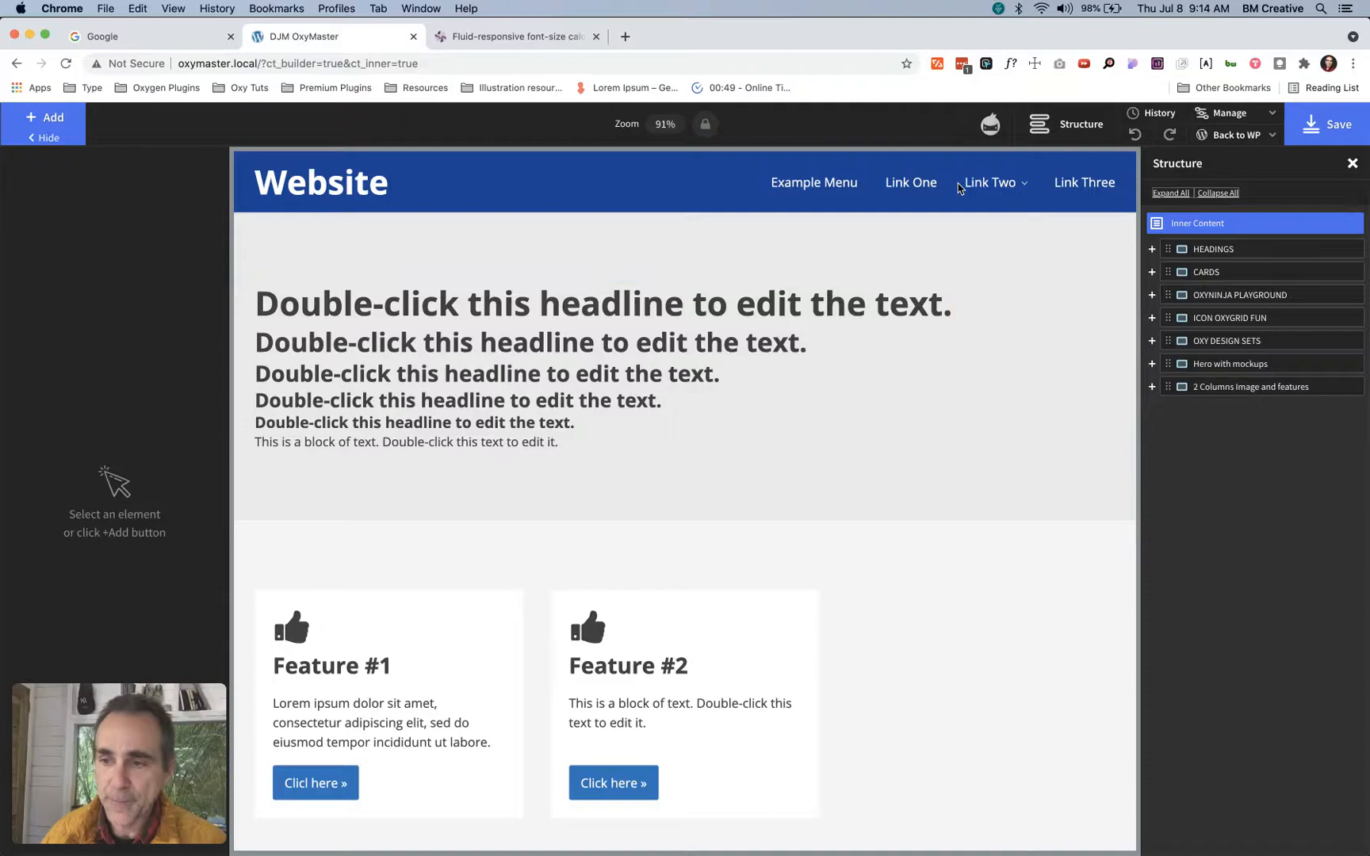
Open the page's front end from the builder and inspect the largest headline's font with WhatFont
mouse_move(1251, 135)
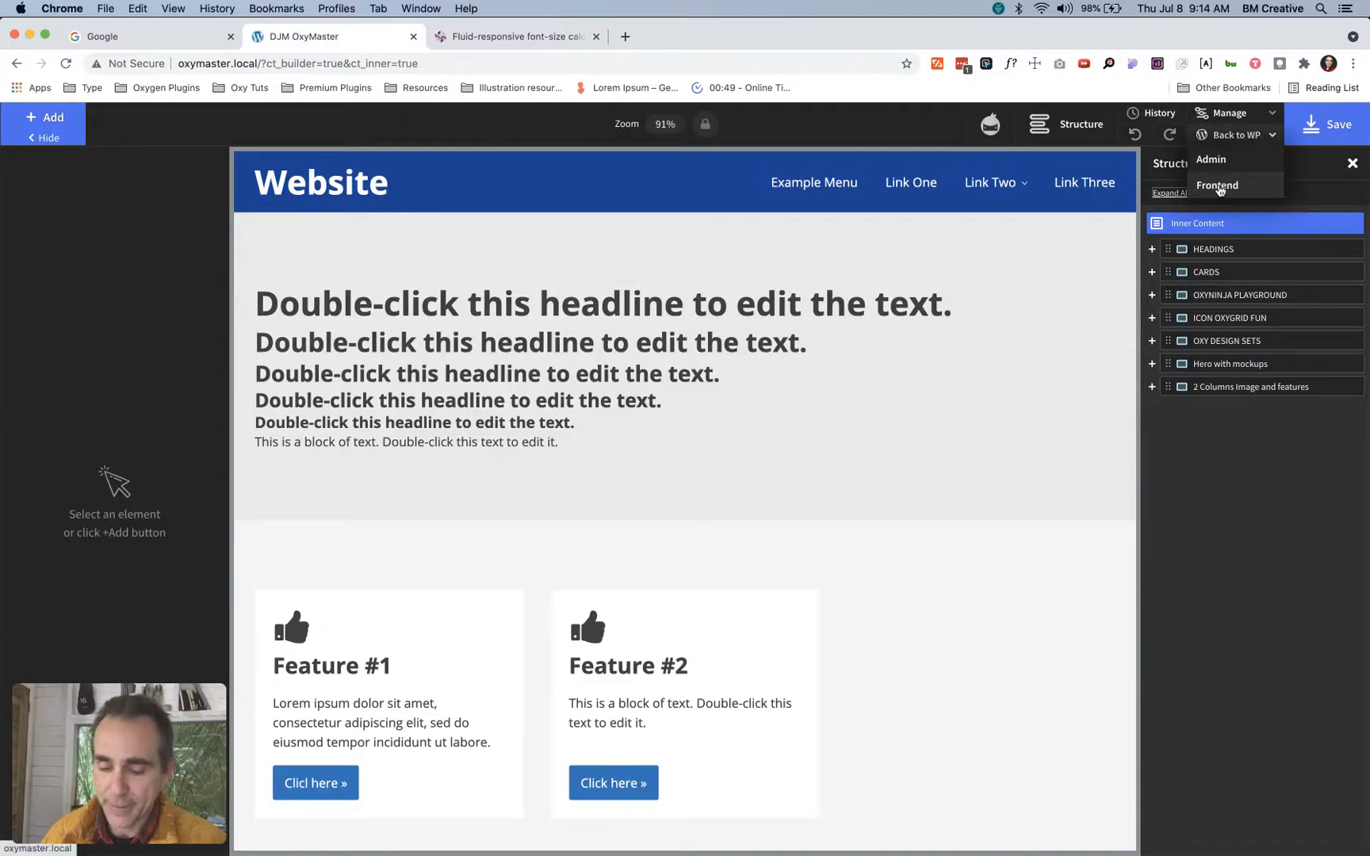
left_click(1219, 187)
left_click(511, 36)
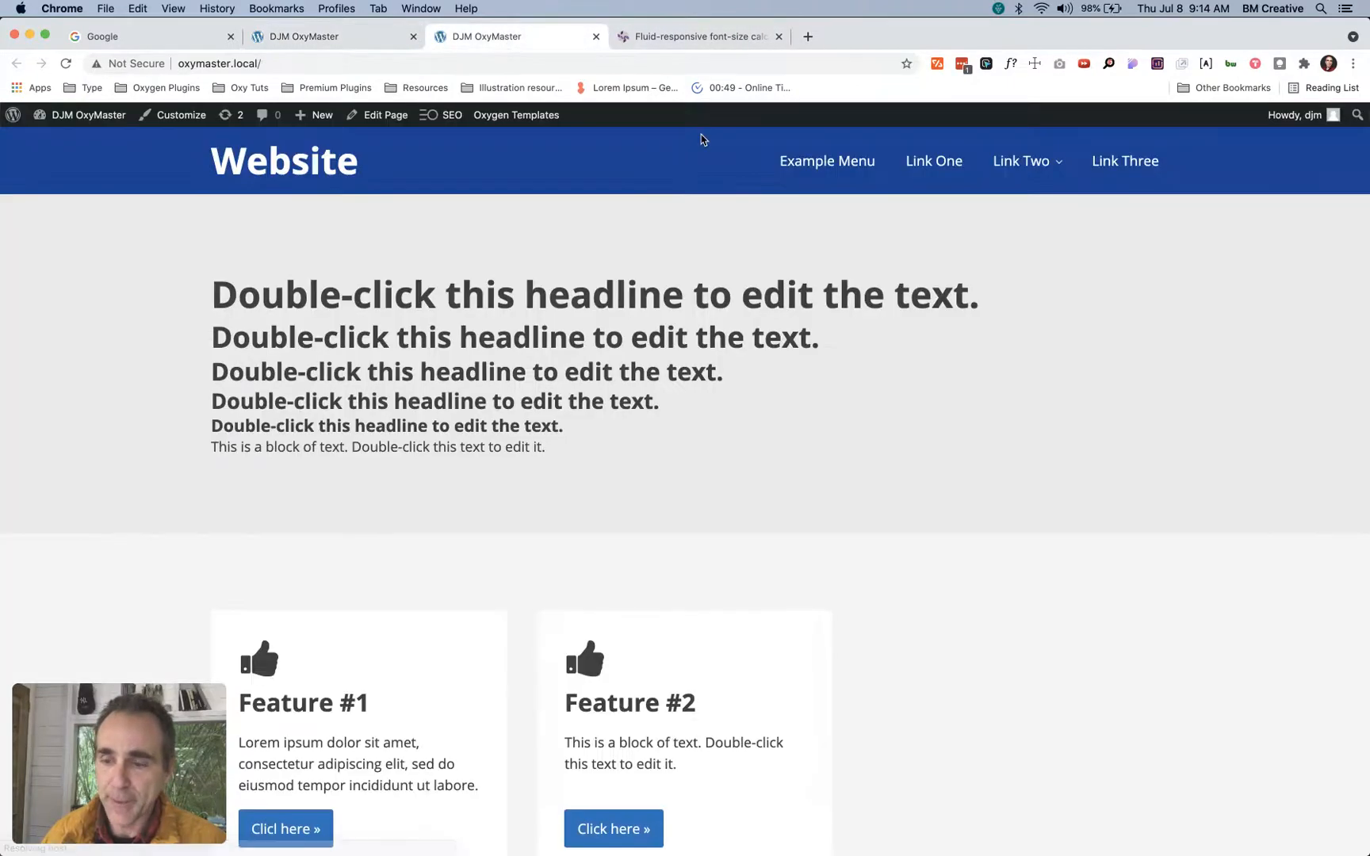
left_click(1010, 65)
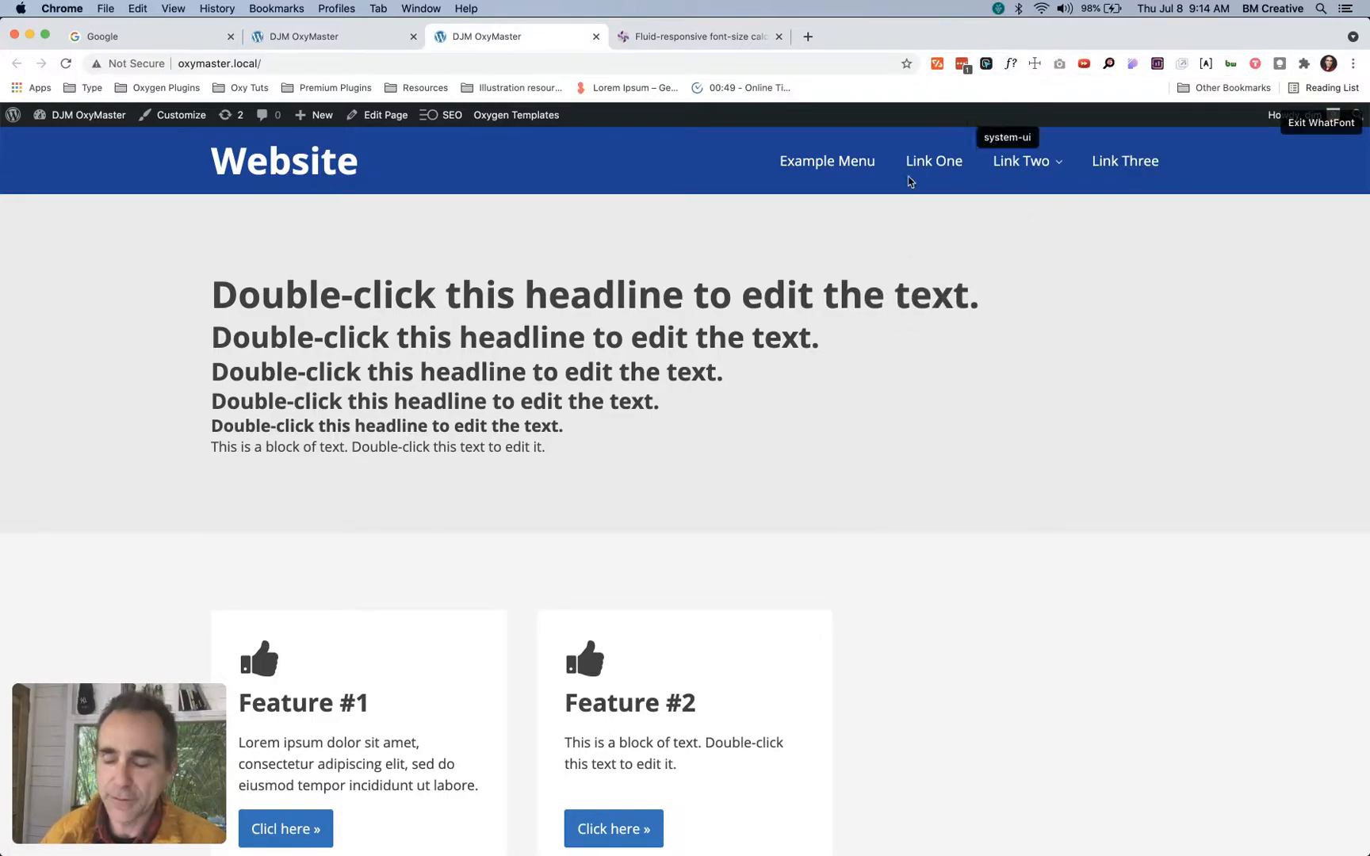
left_click(905, 307)
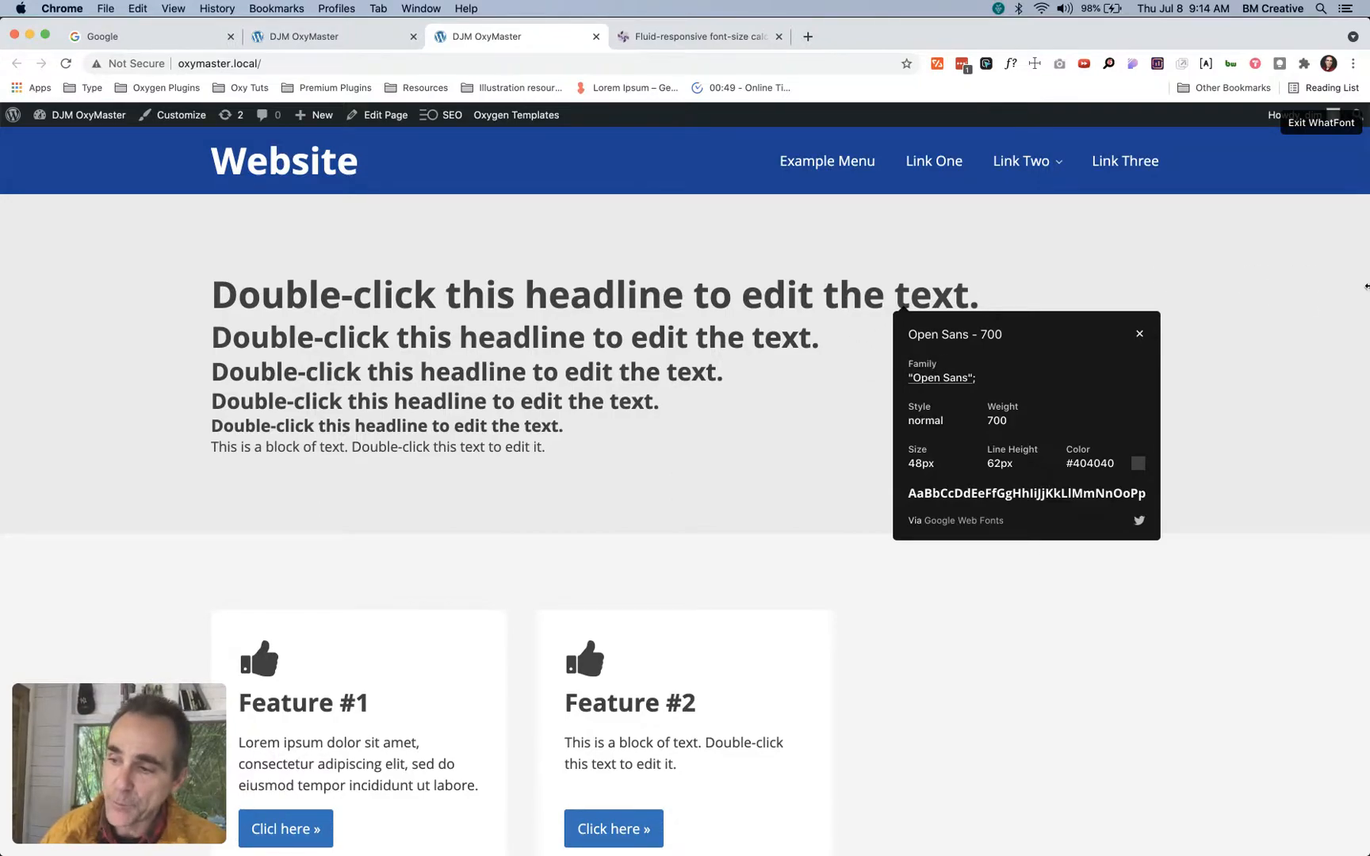
Inspect the largest headline with WhatFont at phone width, restore the full browser width and exit WhatFont
left_click_drag(1368, 317, 382, 285)
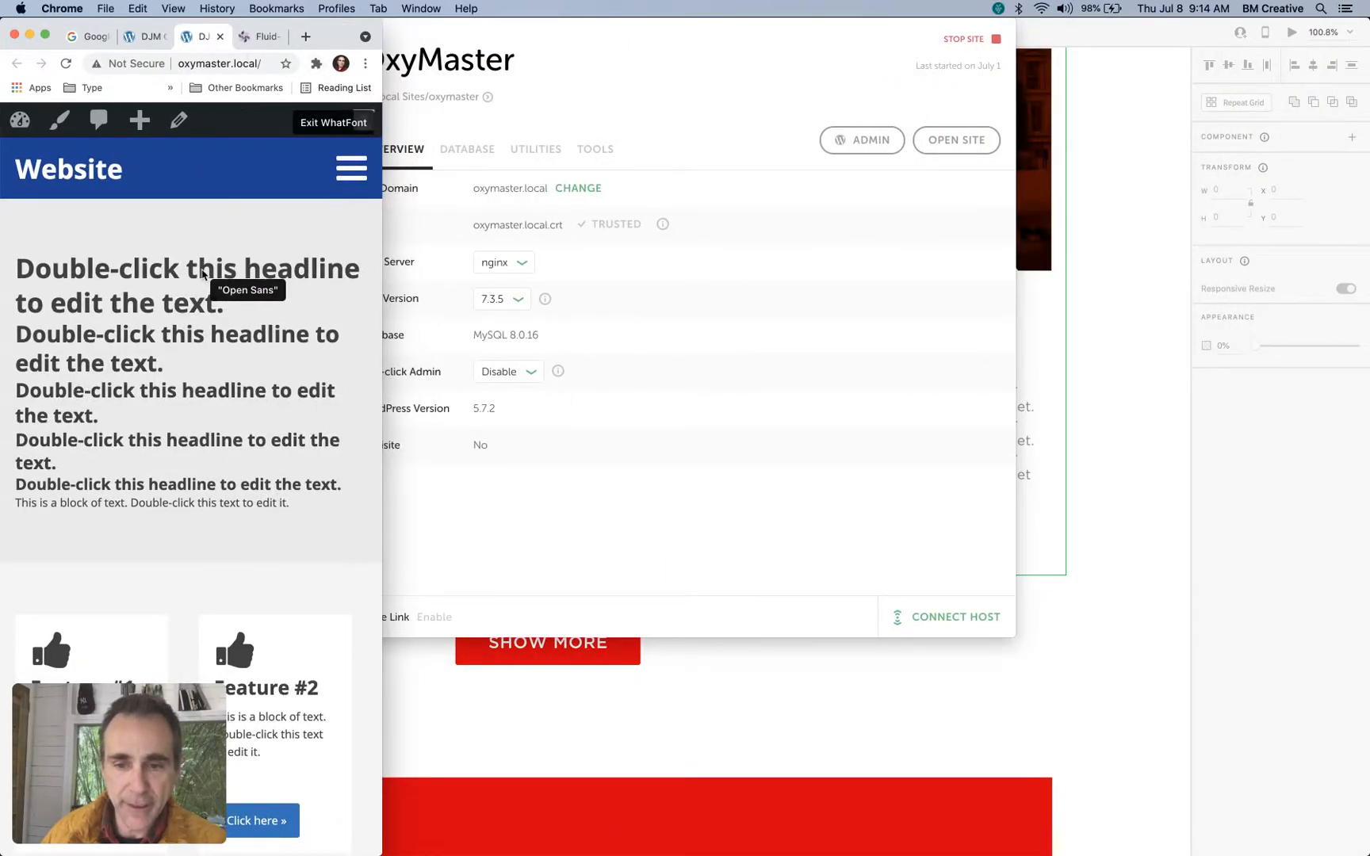
left_click(203, 272)
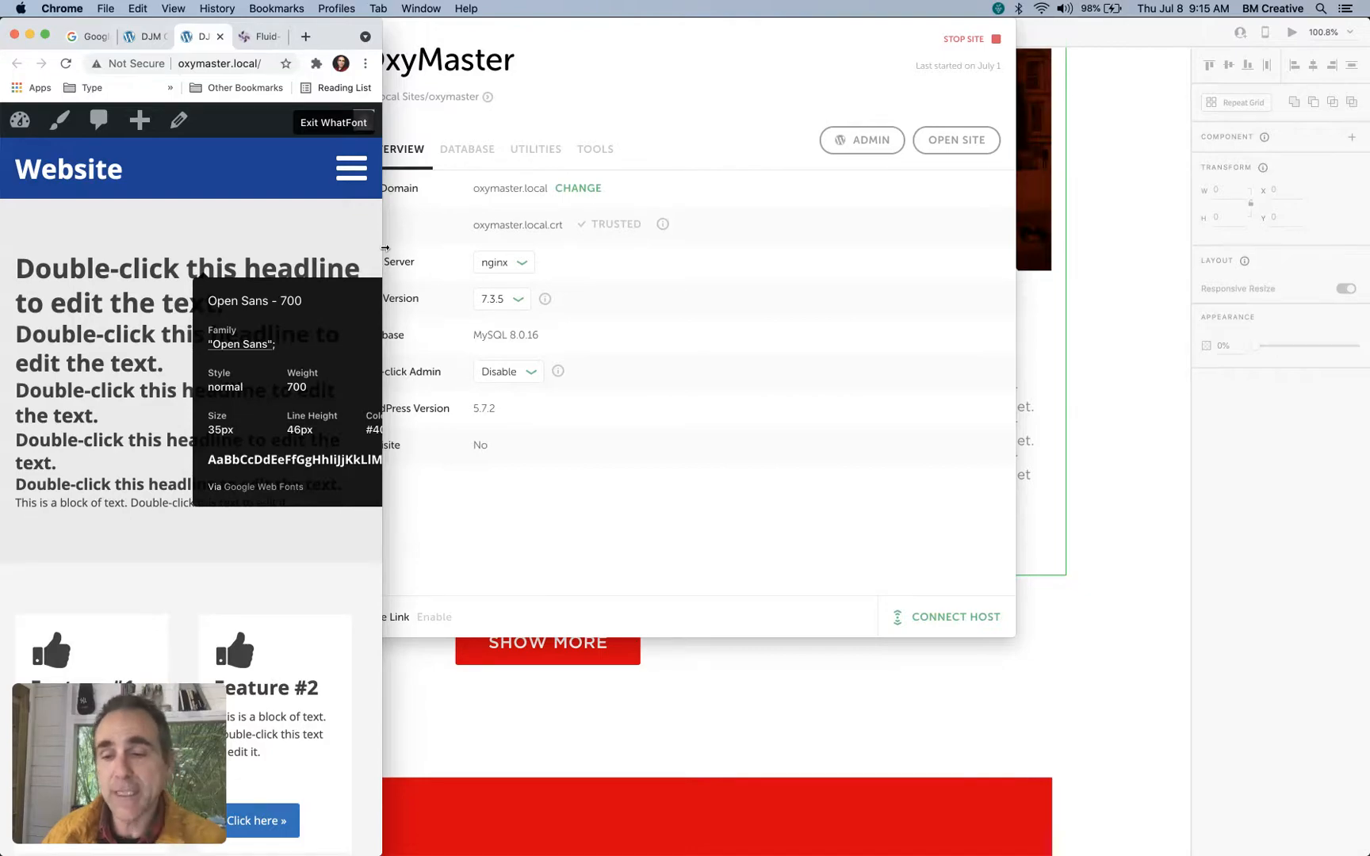
left_click_drag(386, 248, 1367, 246)
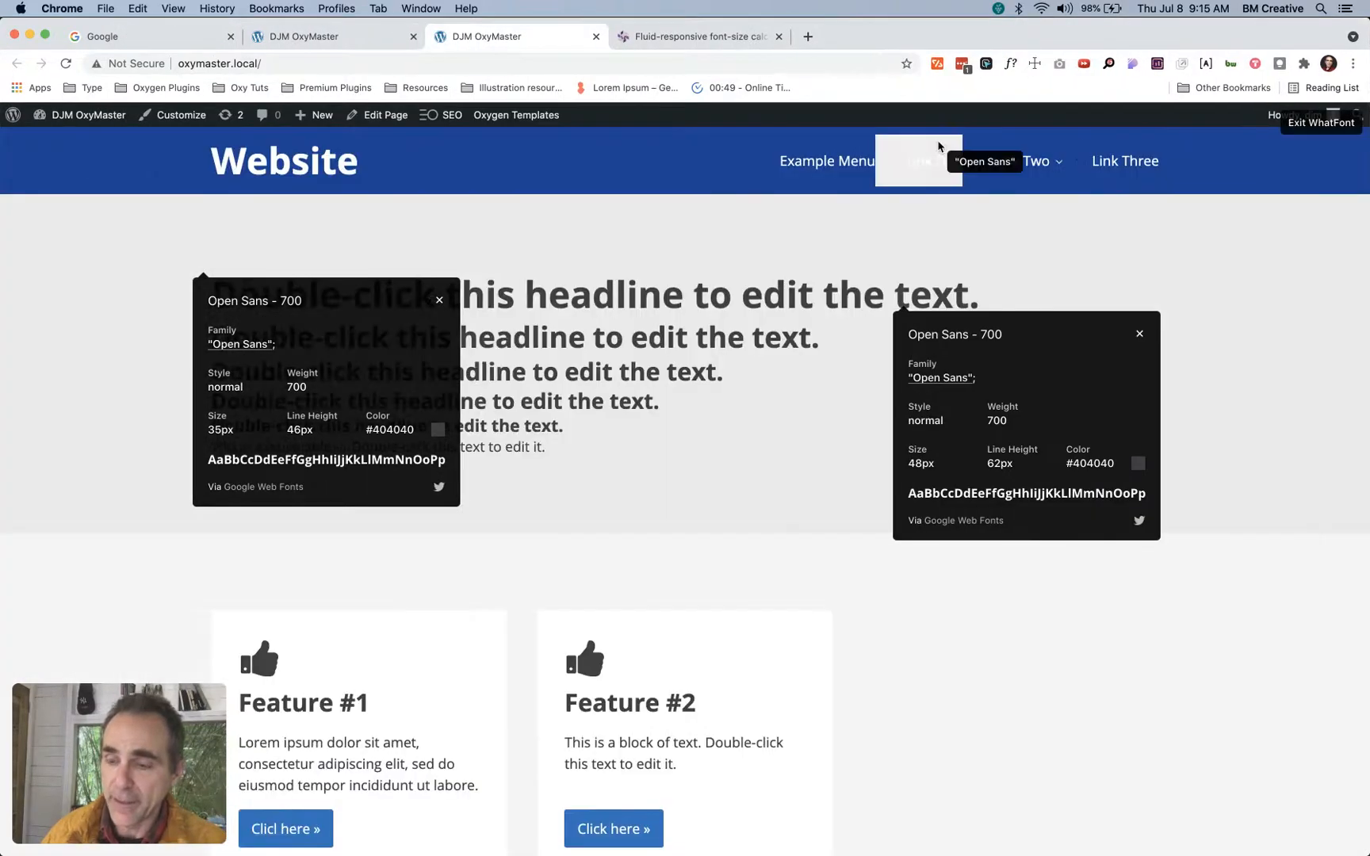
key("Escape")
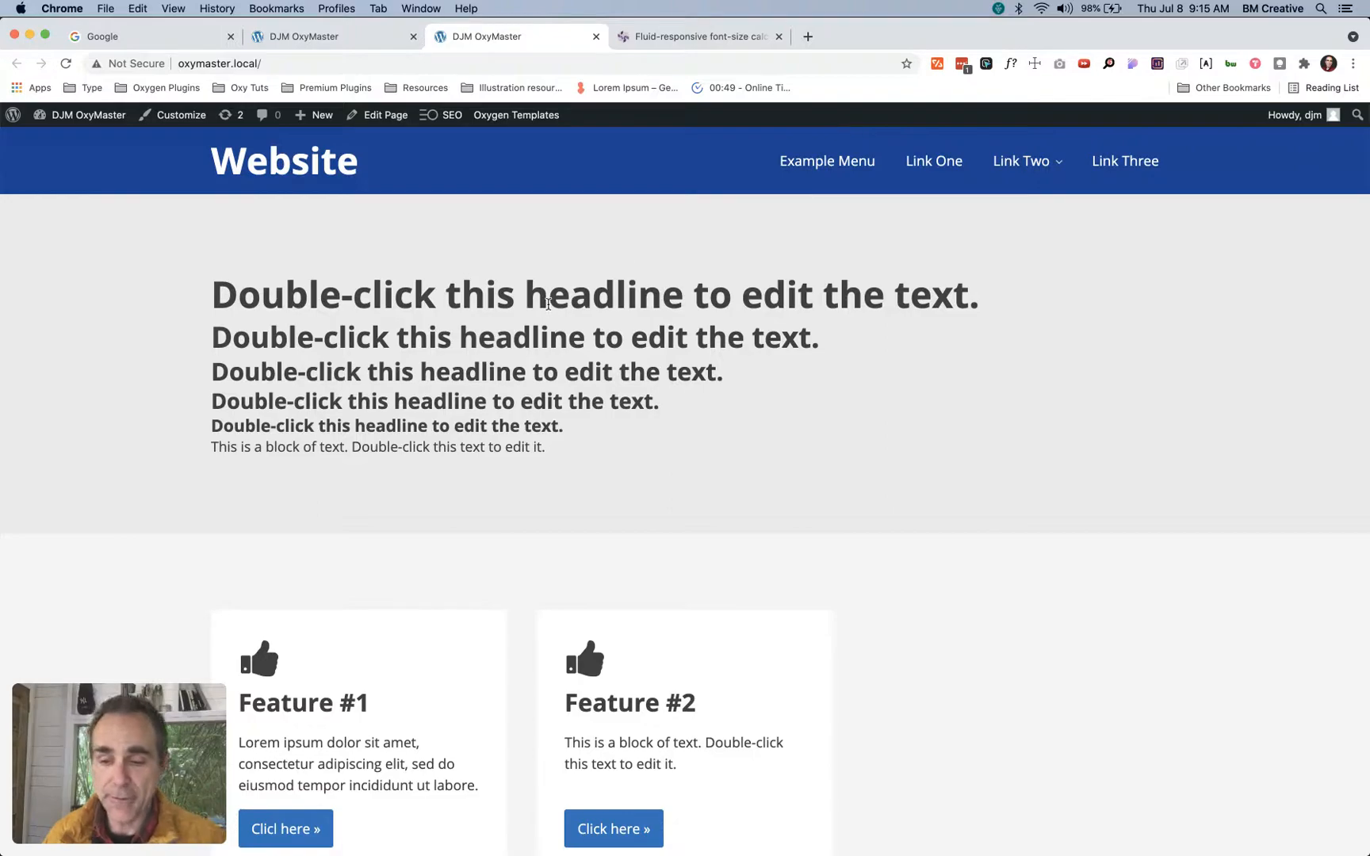
Compare the text block's font size below the headlines at full and phone browser widths with WhatFont
left_click(1011, 63)
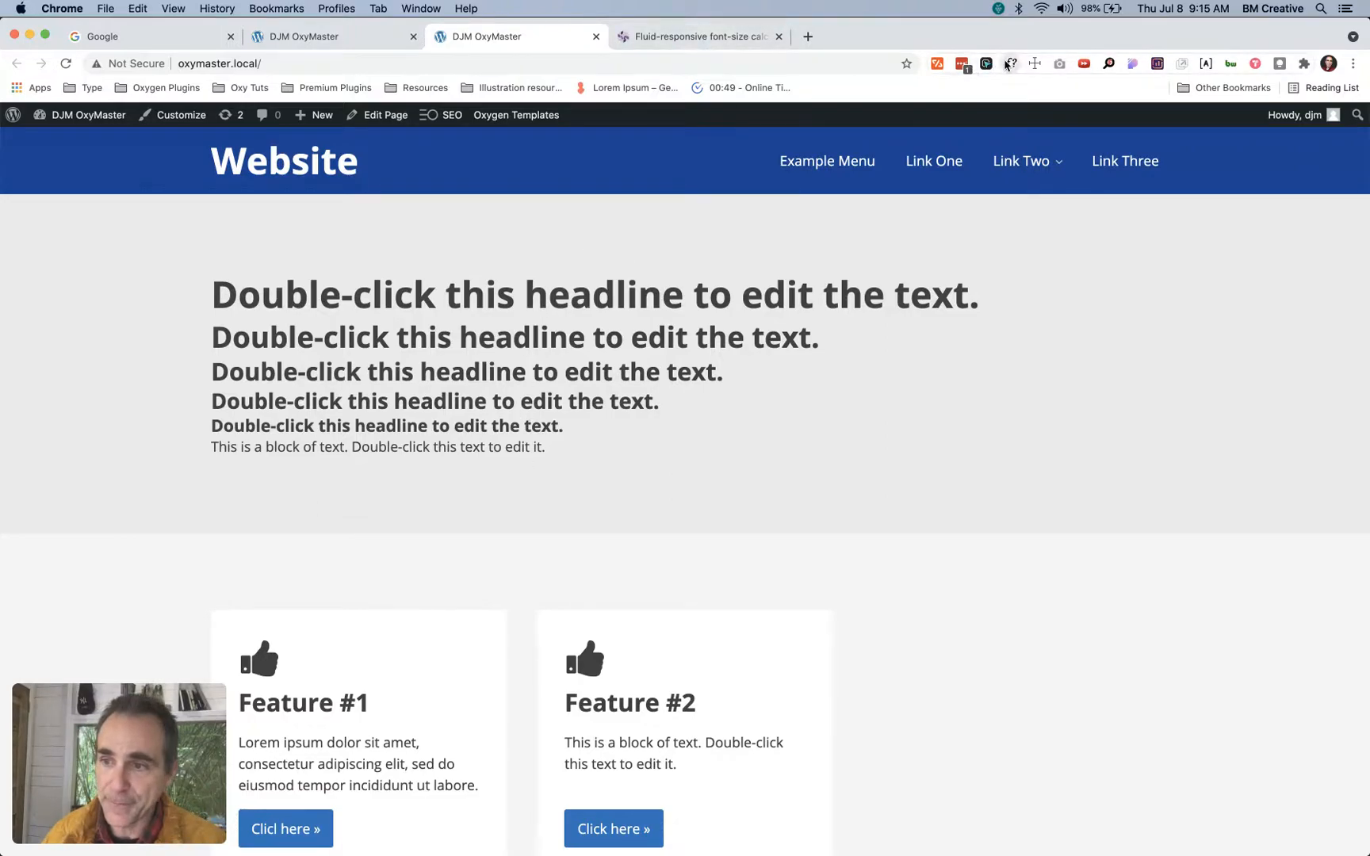
left_click(519, 452)
scroll(565, 507, "down", 1)
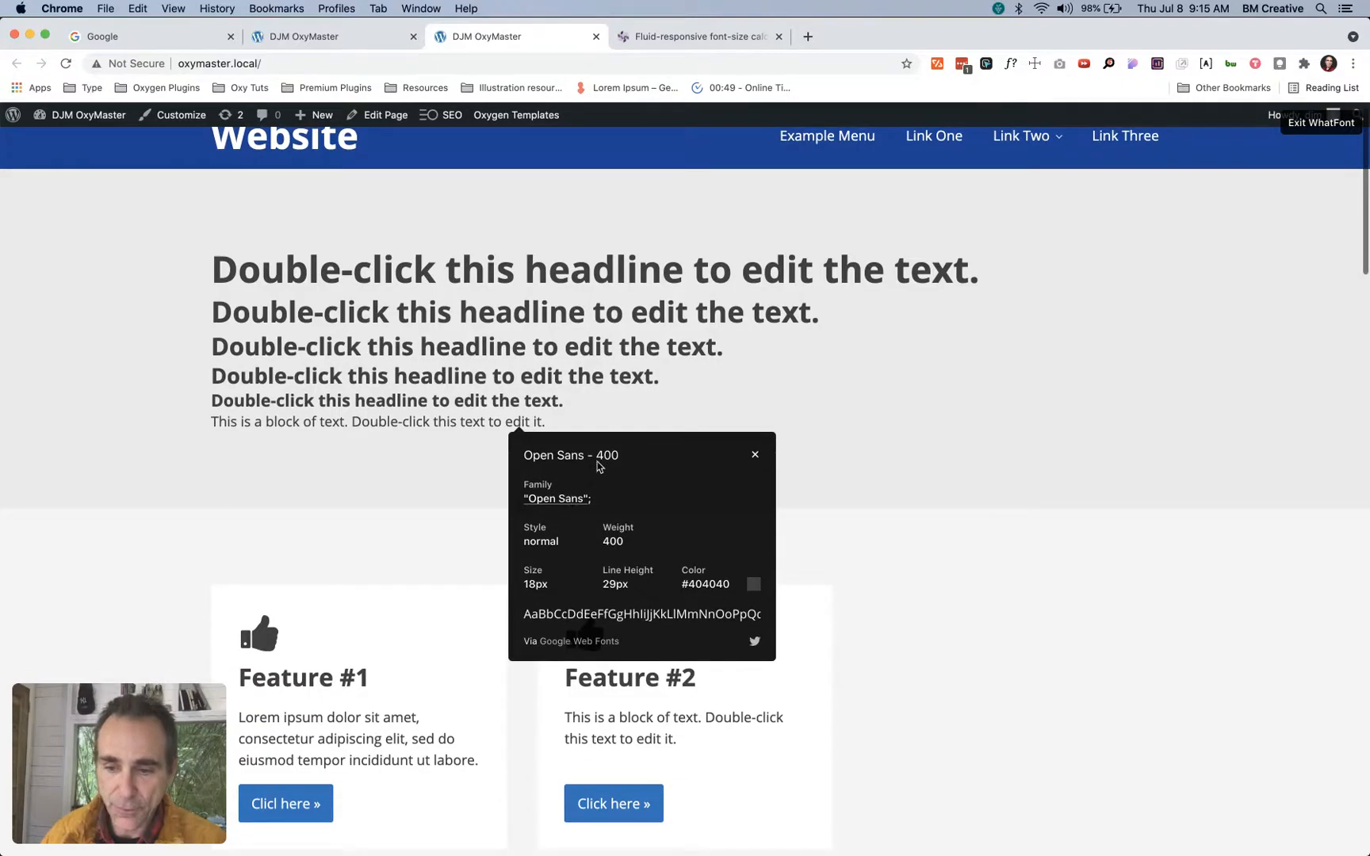
left_click_drag(1368, 396, 383, 361)
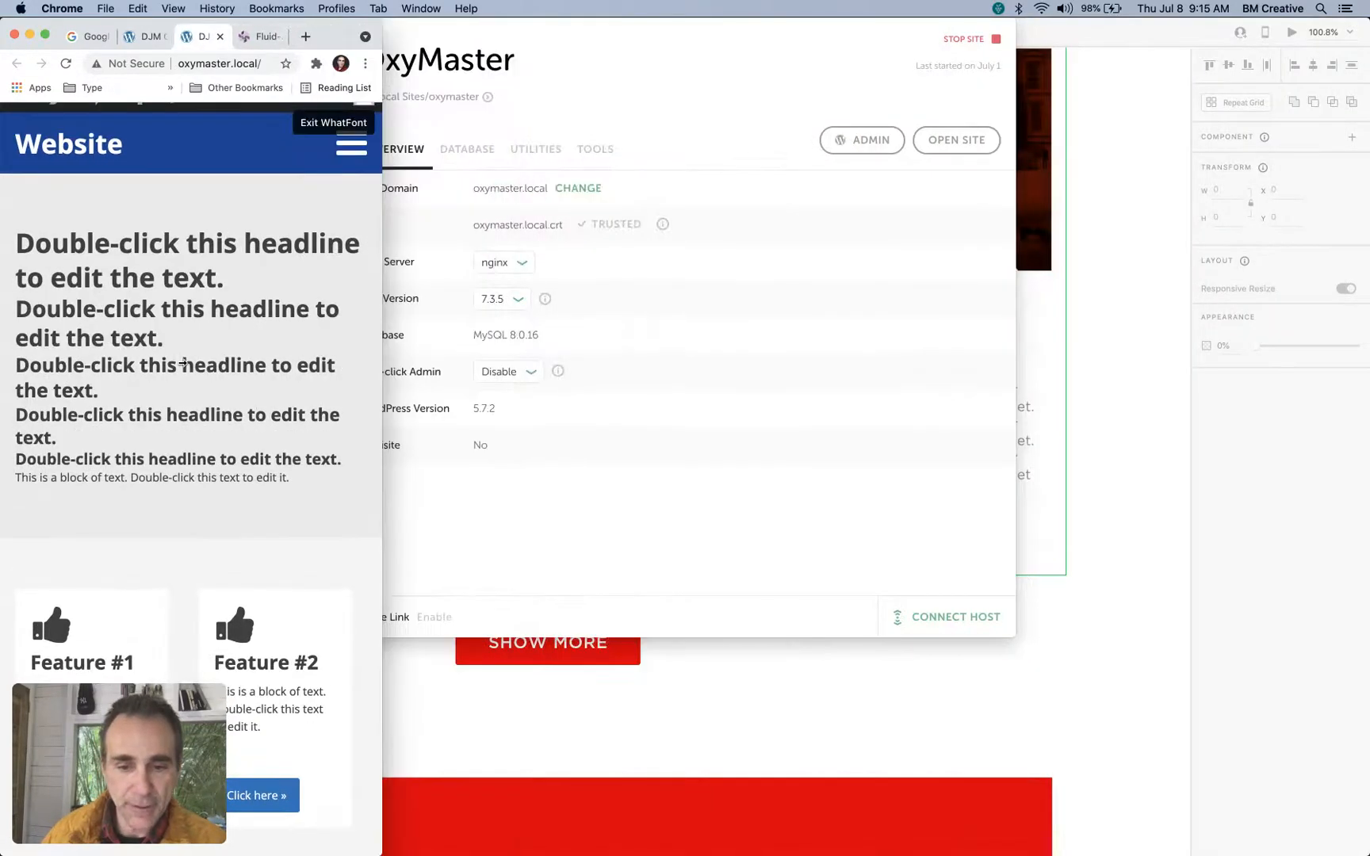
left_click(201, 478)
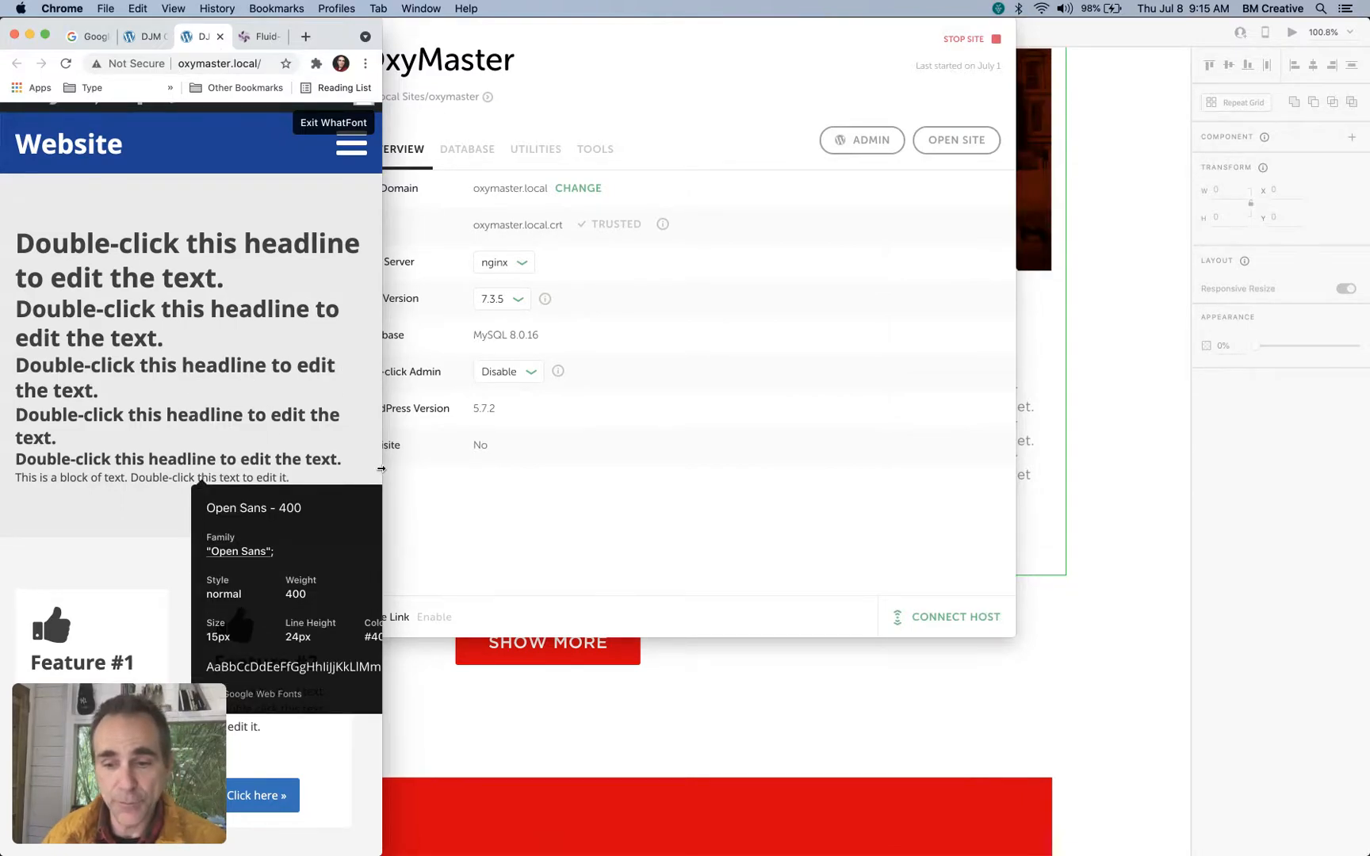
left_click_drag(382, 469, 1367, 441)
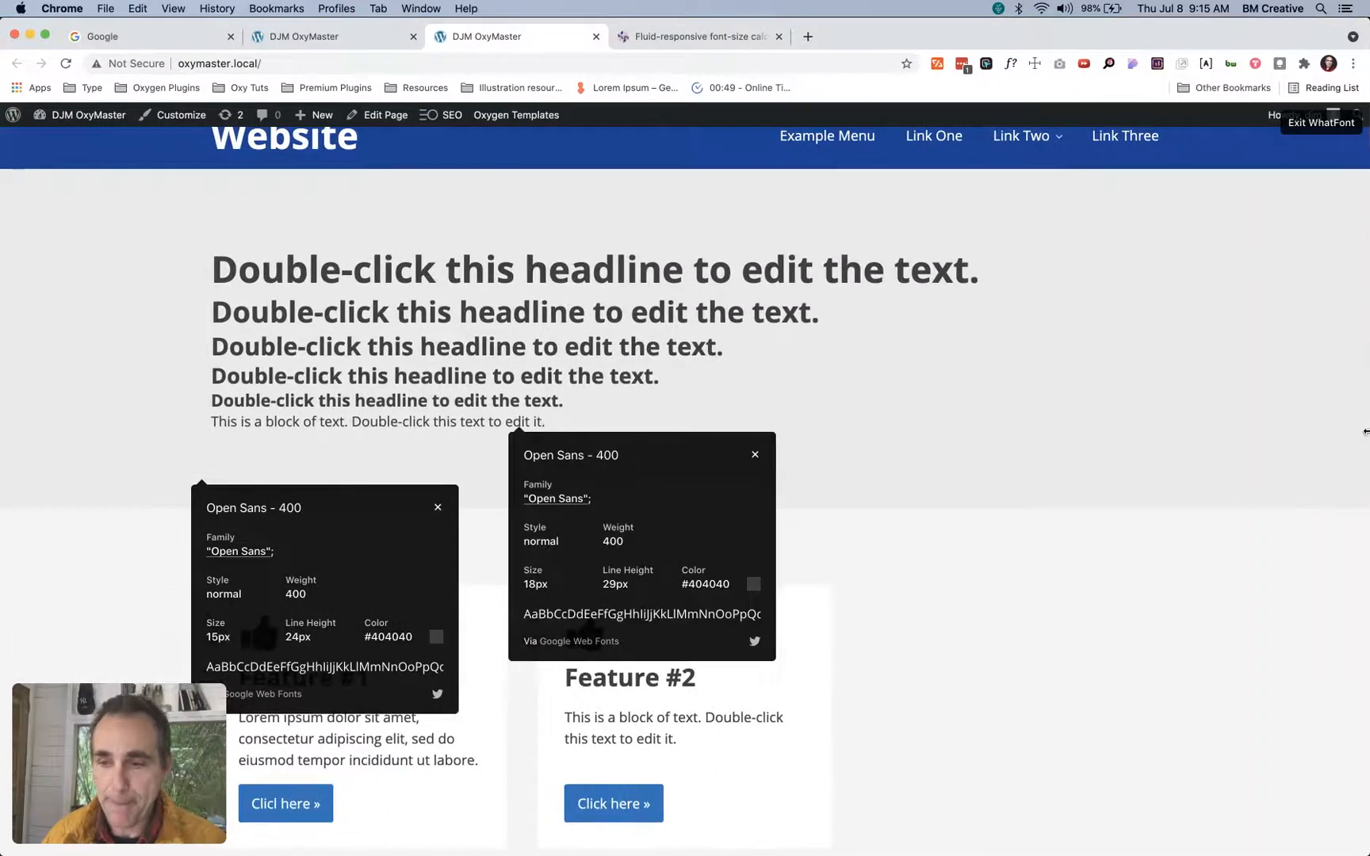
key("Escape")
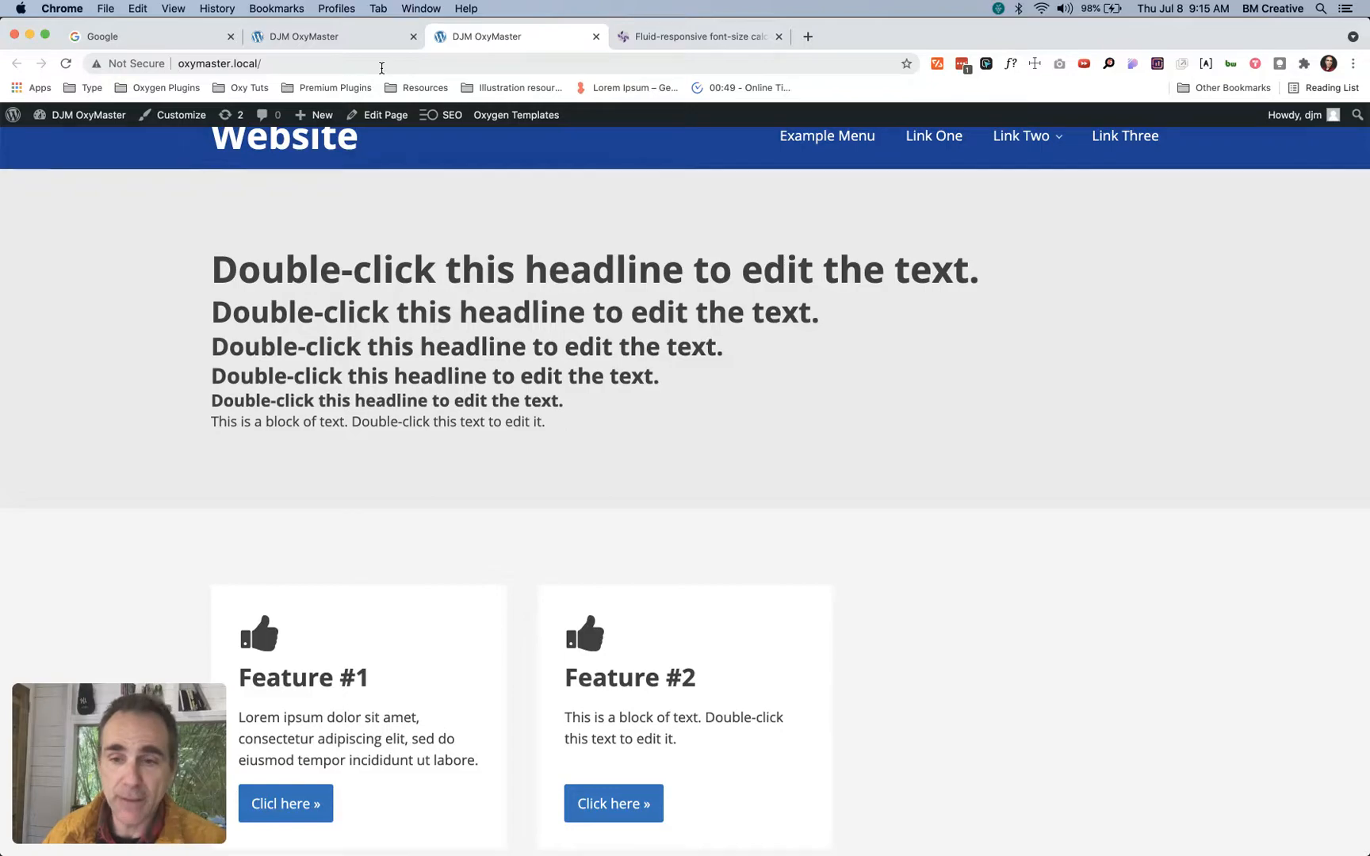
Return to the Oxygen builder and view the typography settings of the first heading in the HEADINGS section
left_click(355, 41)
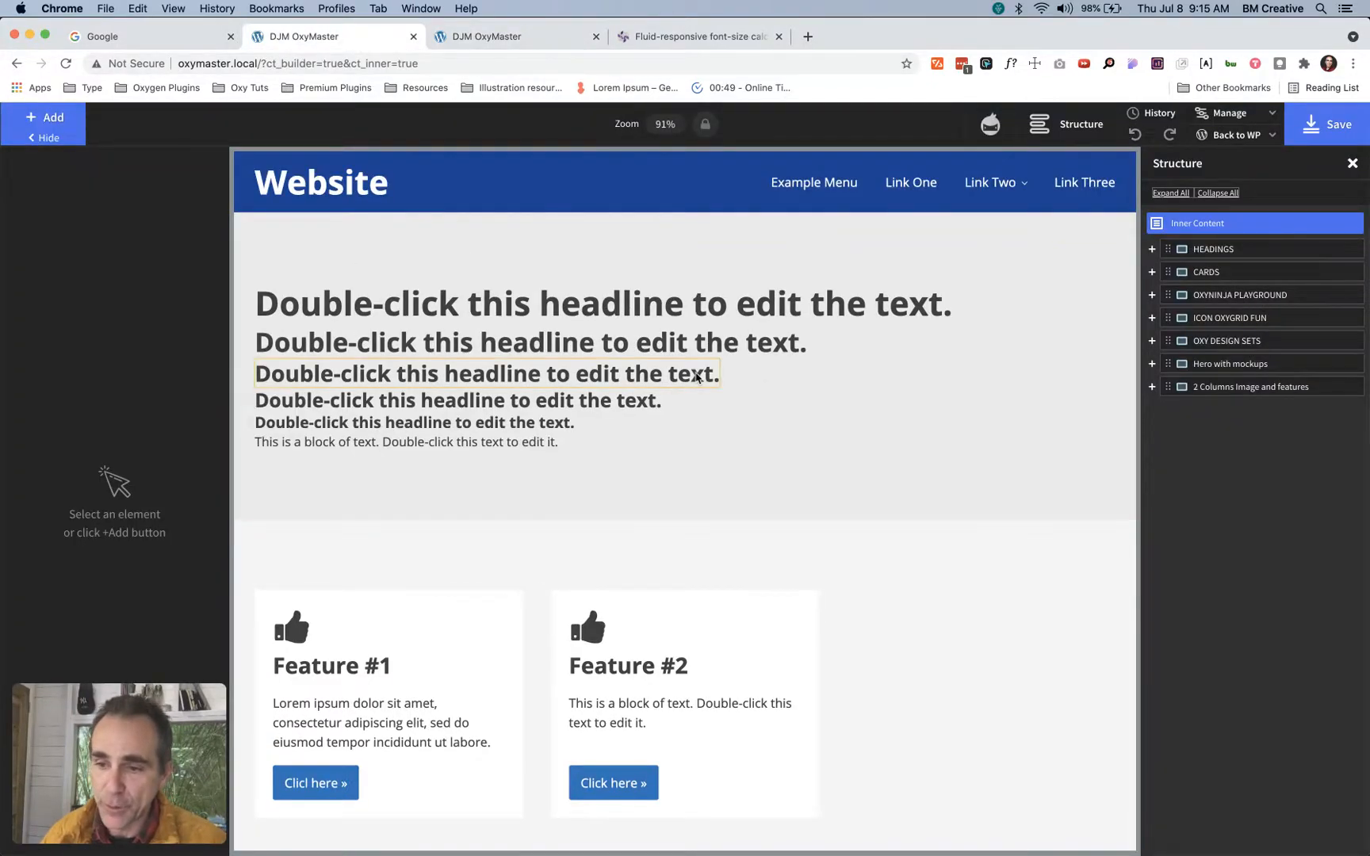
left_click(691, 322)
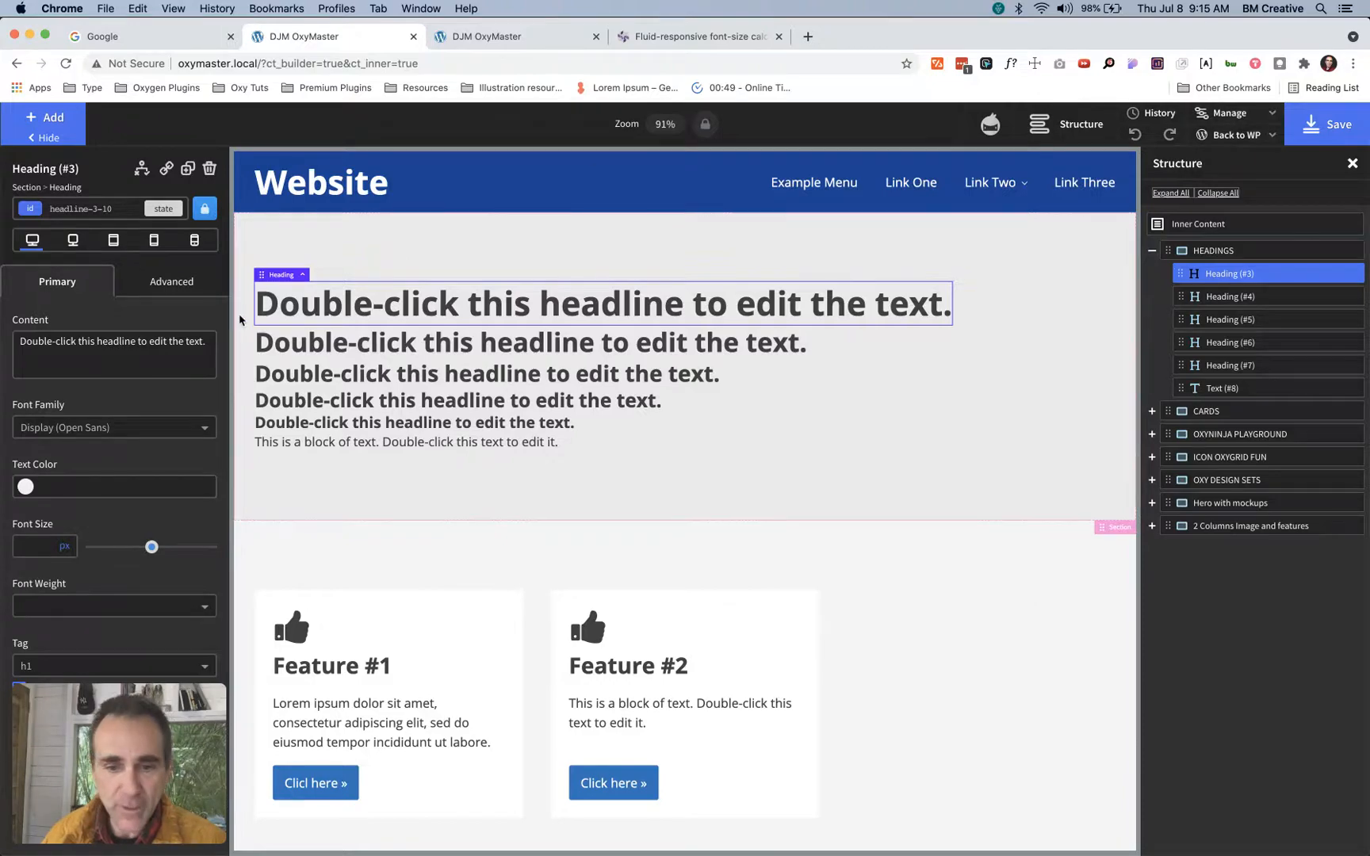
left_click(173, 284)
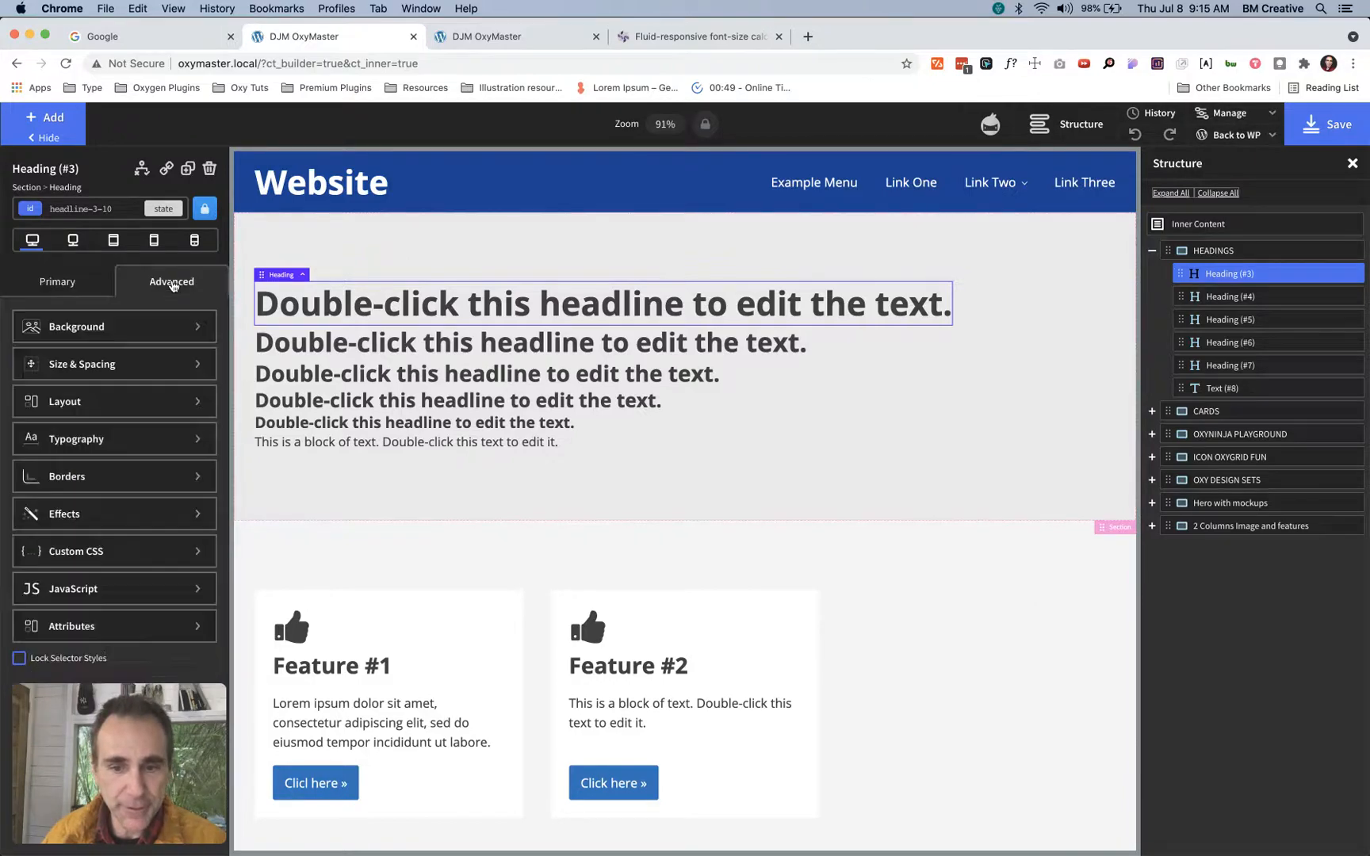
left_click(105, 441)
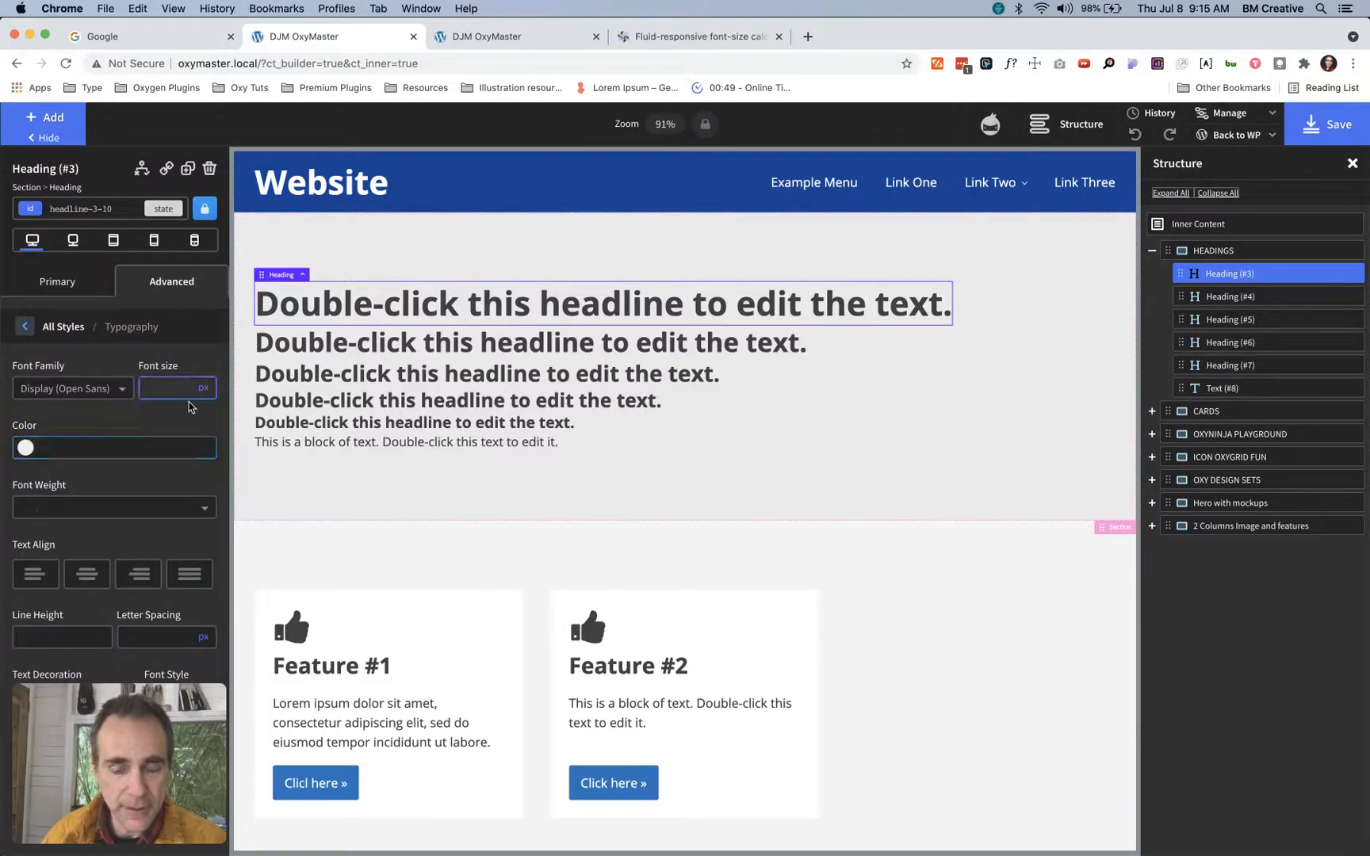
Open the global heading styles in the Oxygen settings and select the H1 font size formula
left_click(1222, 111)
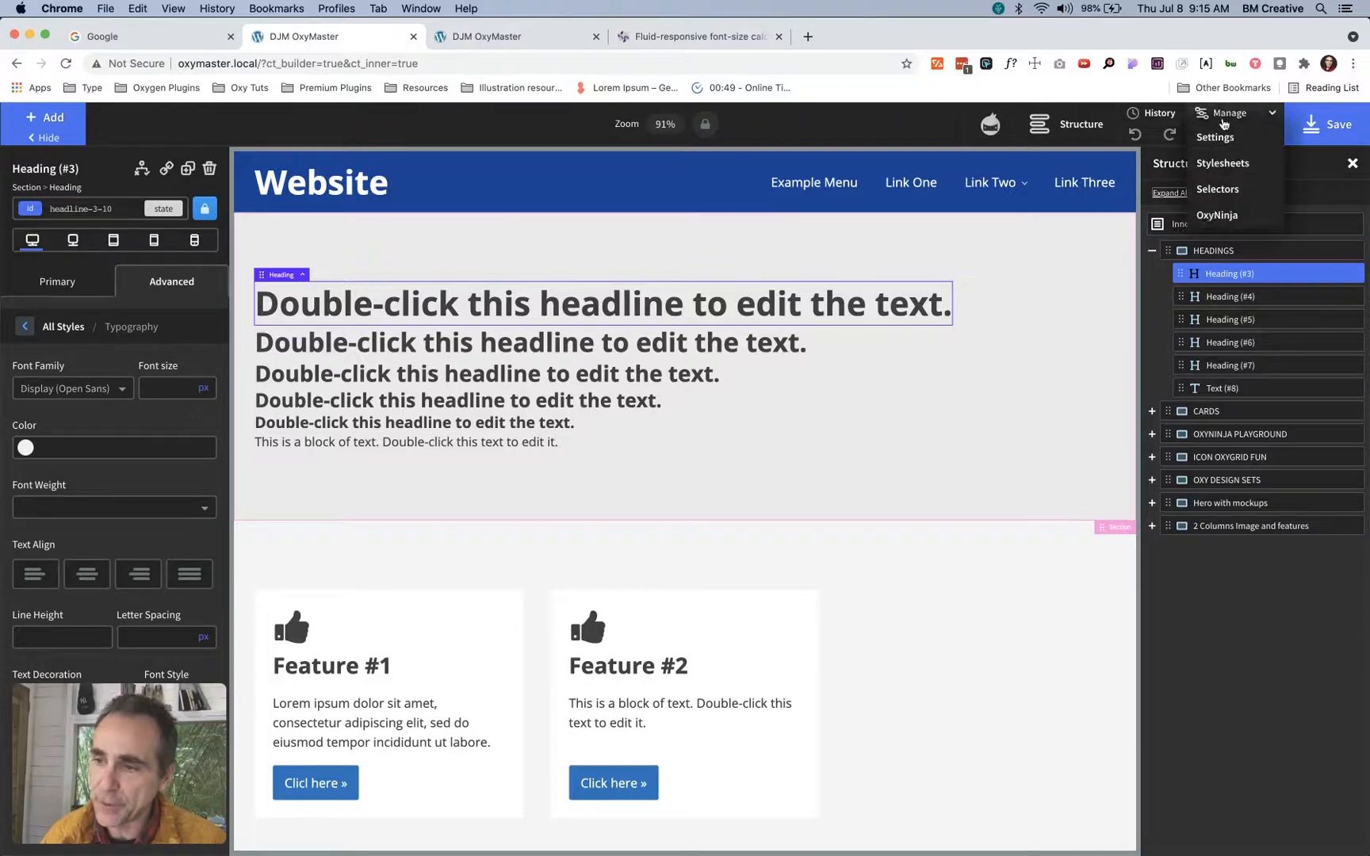
left_click(1224, 147)
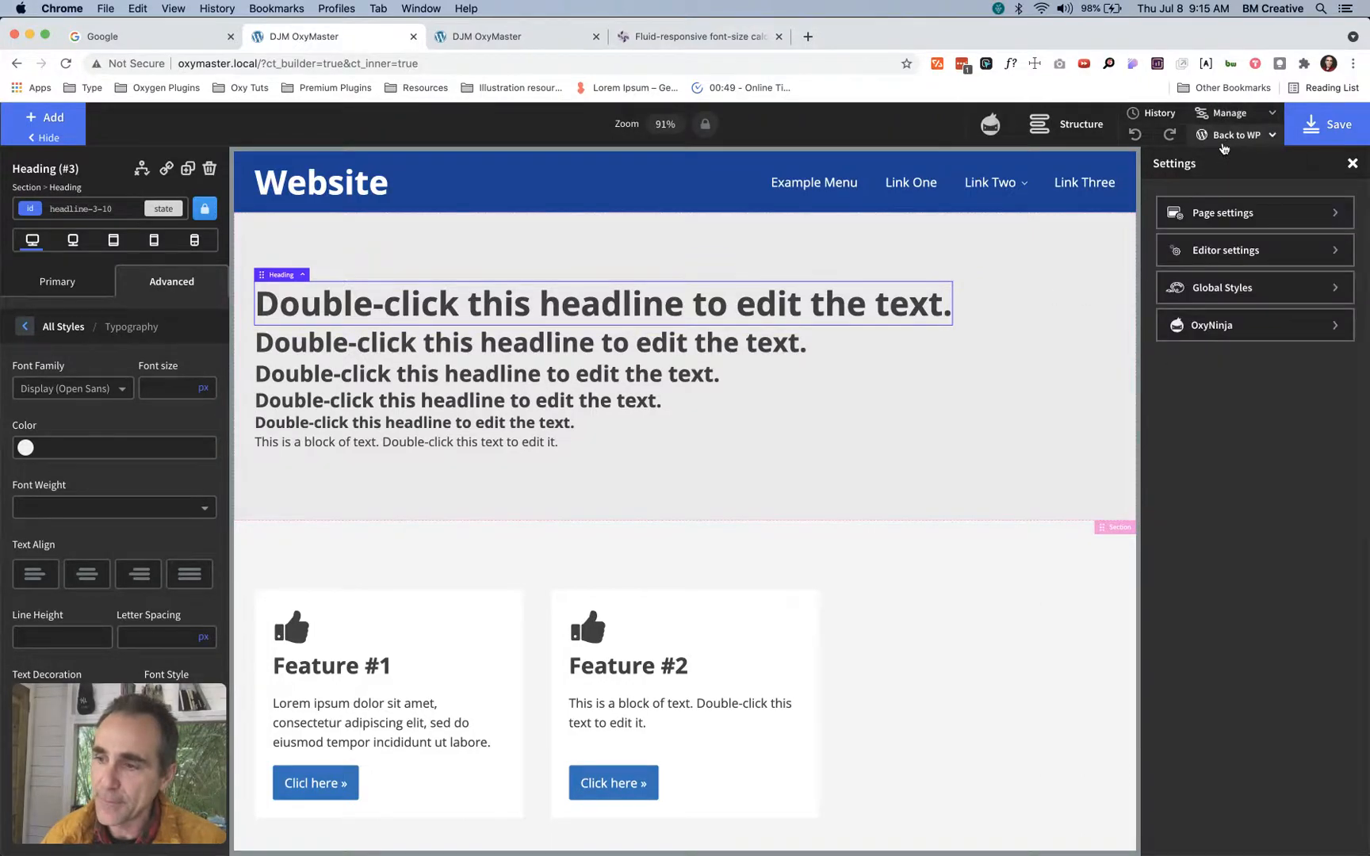
left_click(1206, 290)
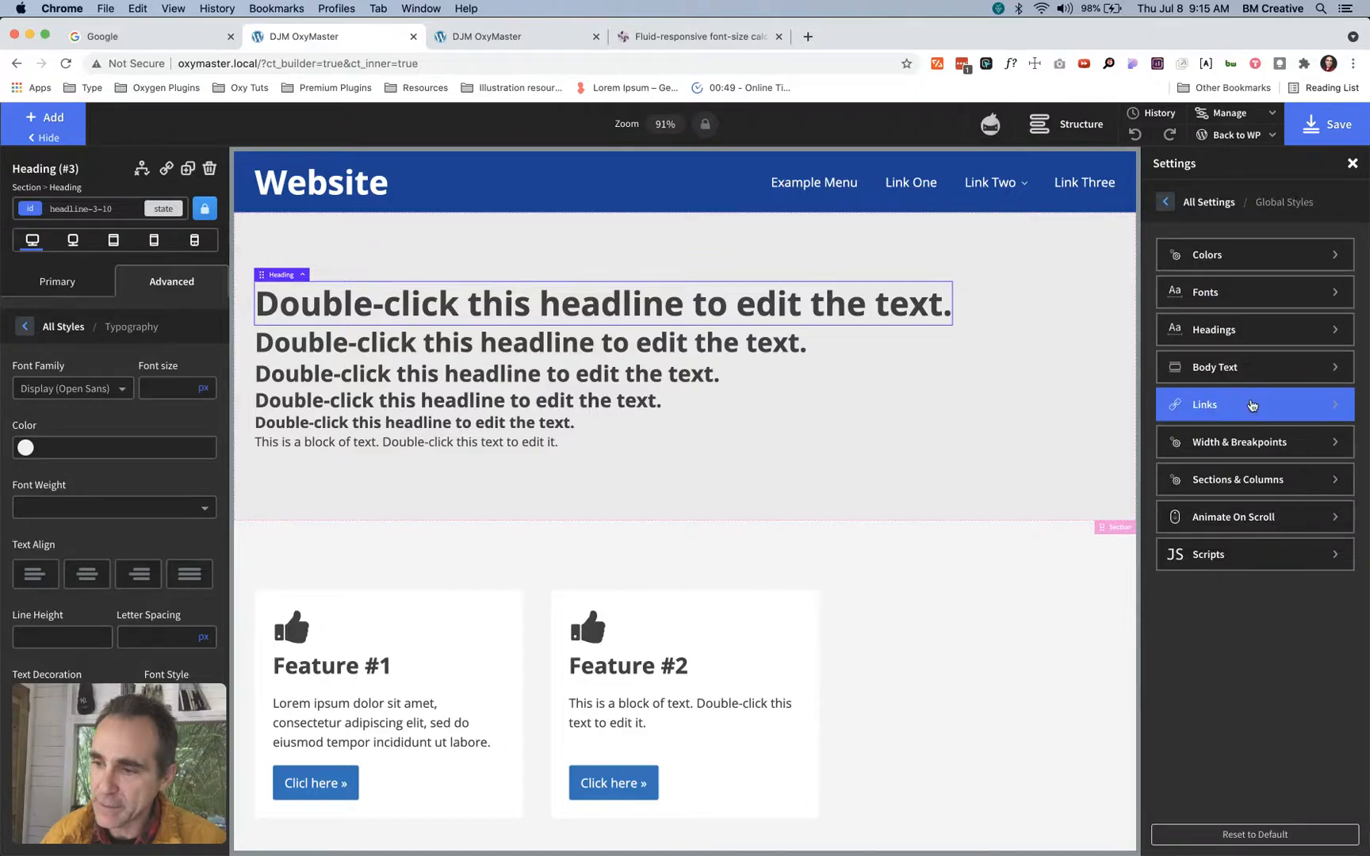
left_click(1227, 339)
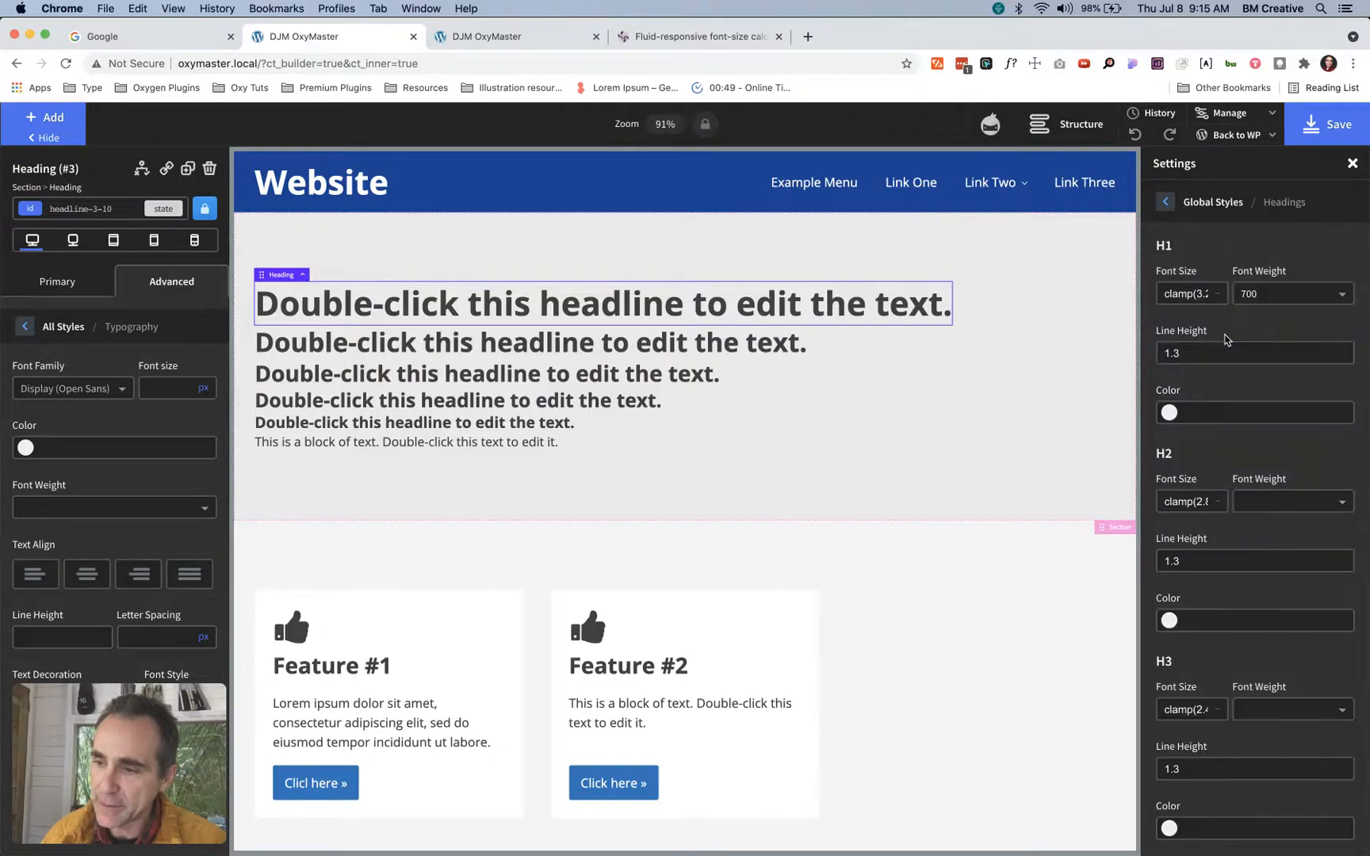
triple_click(1169, 293)
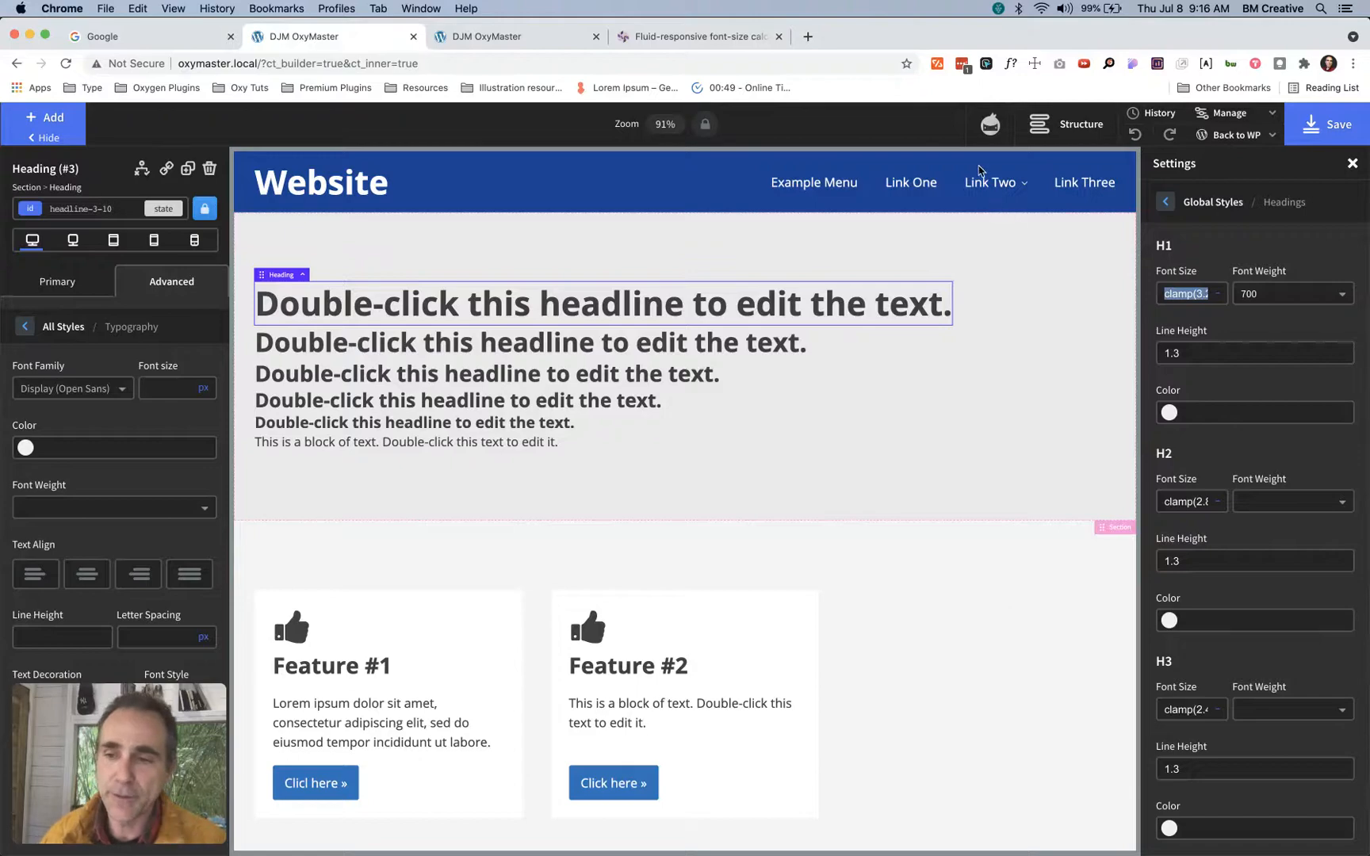
Set the lower end of the property range to 3.2 rem in the fluid-responsive font-size calculator
left_click(666, 36)
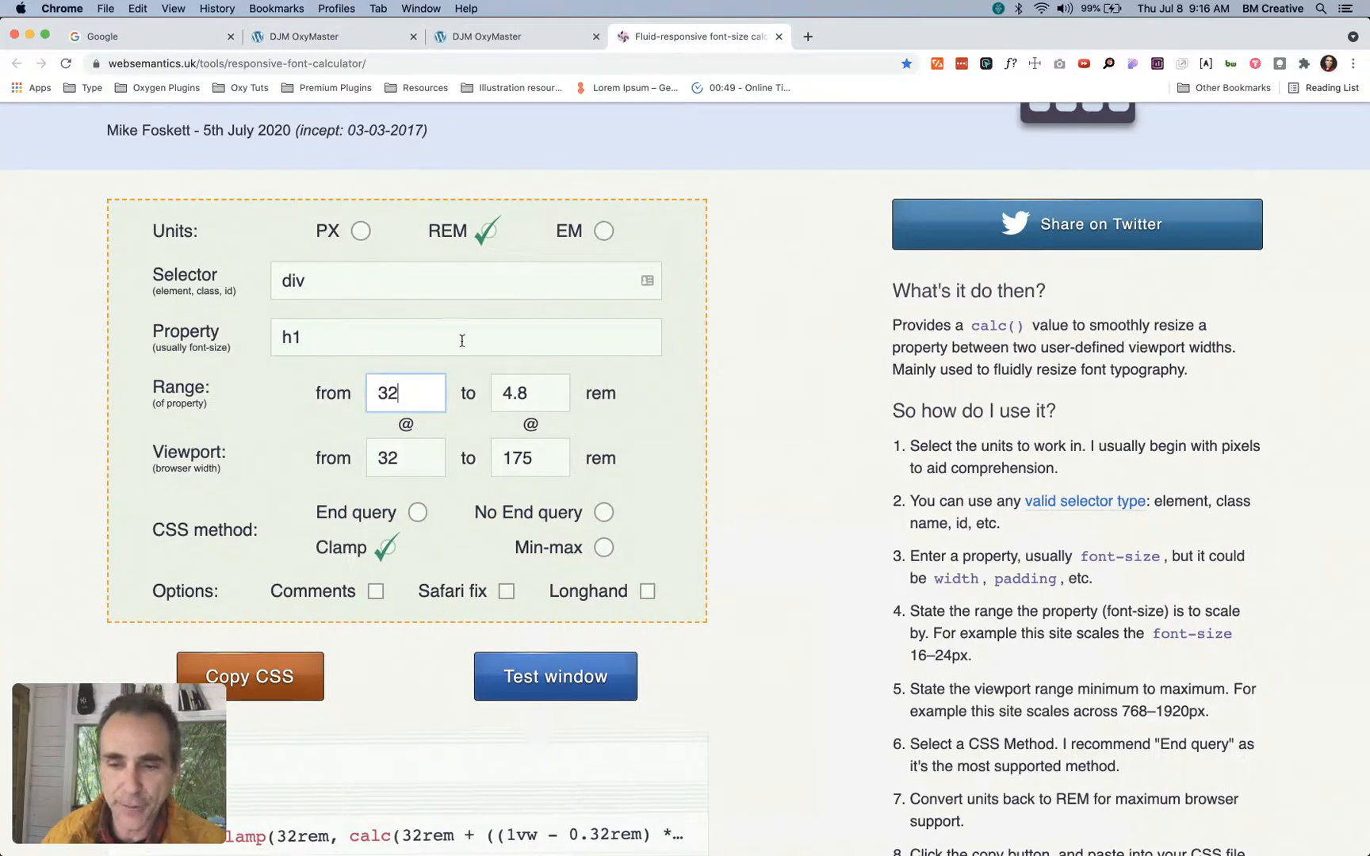
scroll(464, 324, "down", 1)
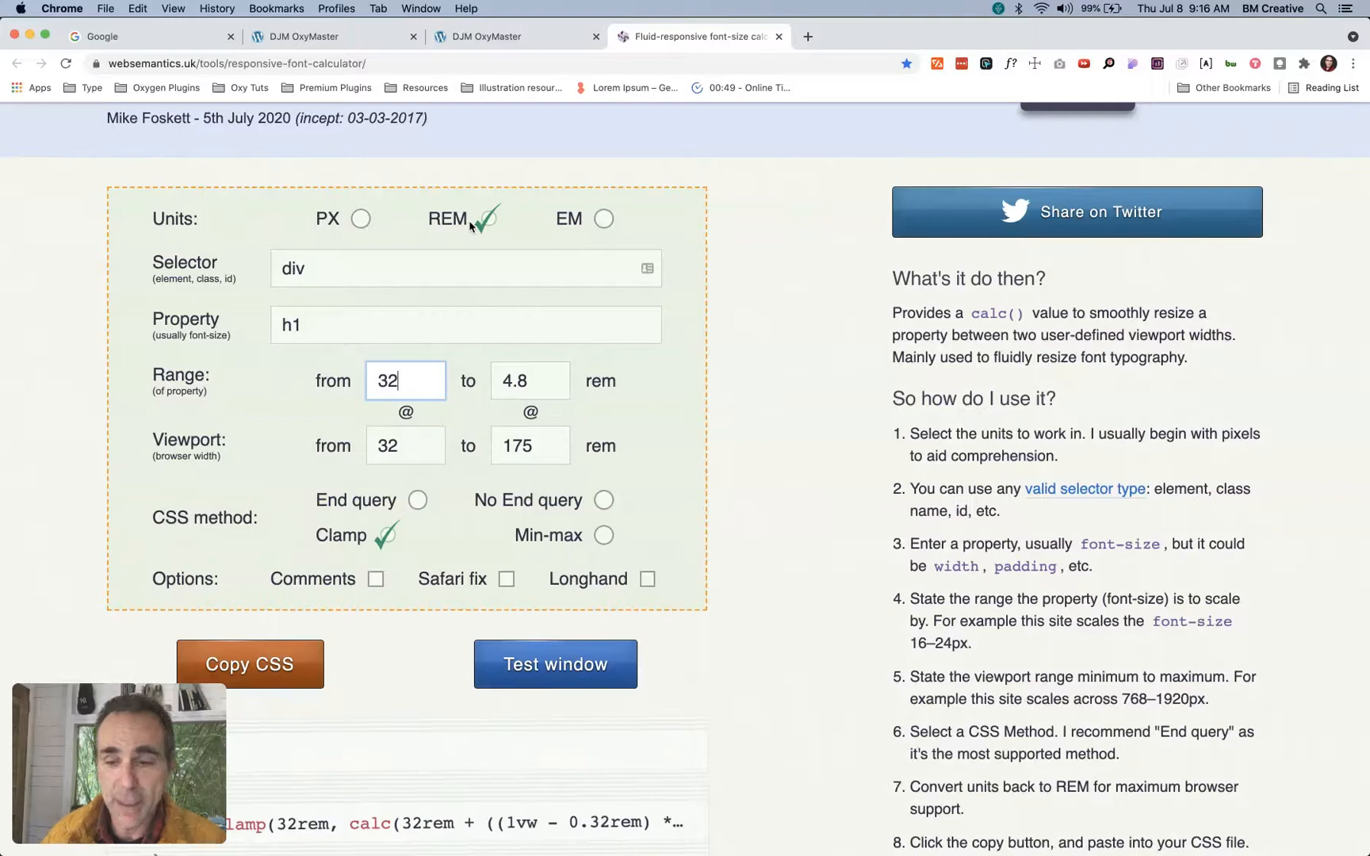
scroll(399, 381, "down", 1)
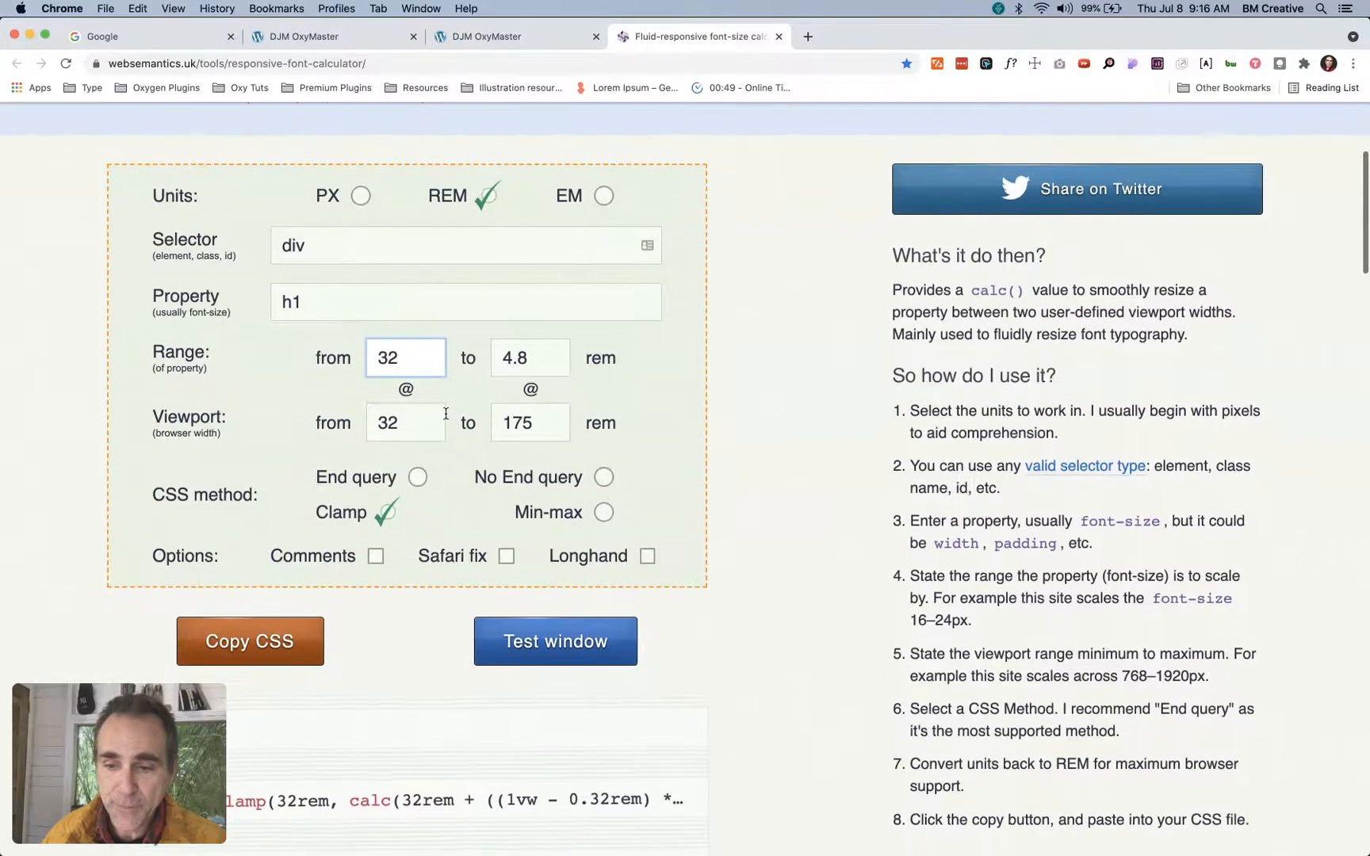
left_click(389, 361)
type(".")
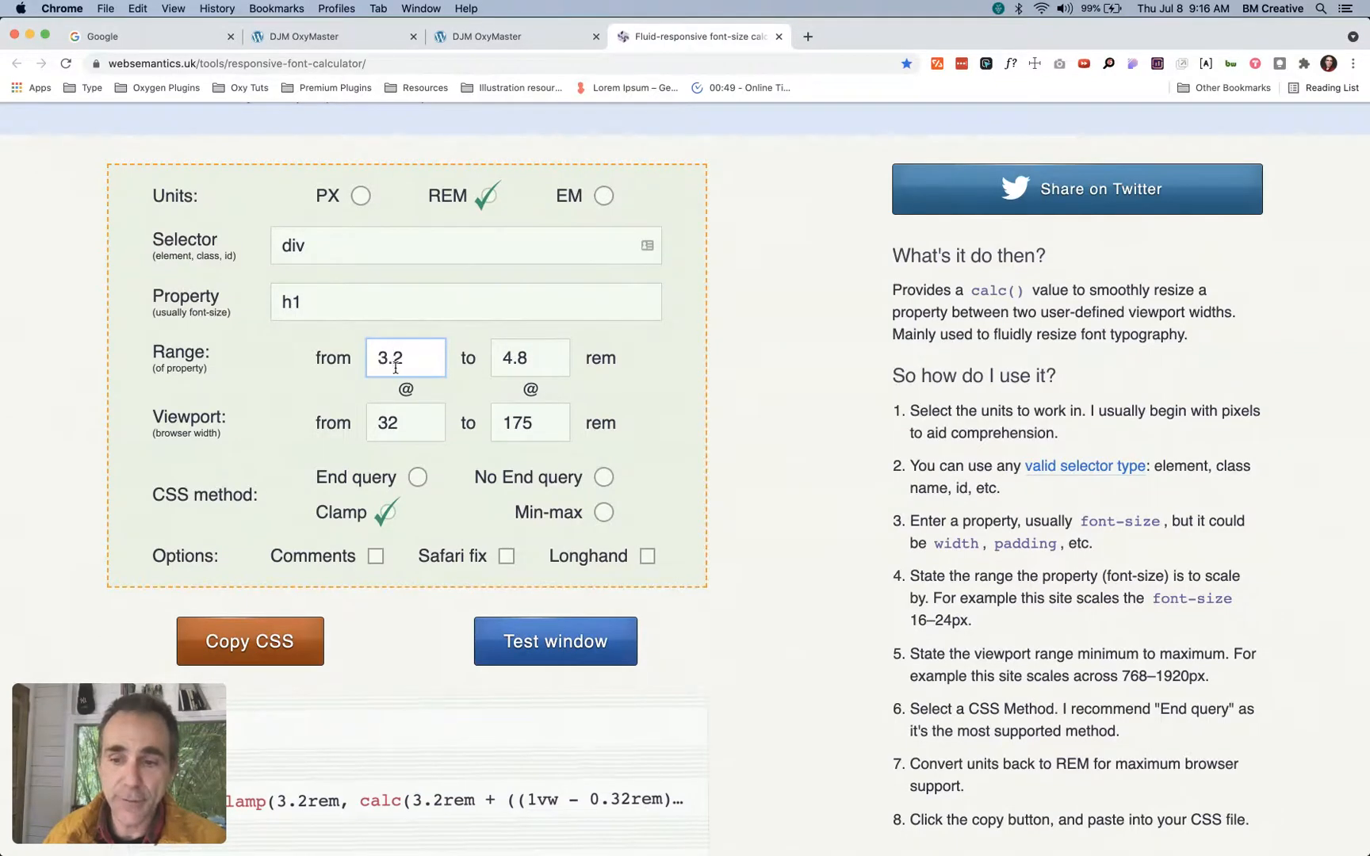
Switch to the Oxygen builder and view the Width & Breakpoints settings in the global styles
scroll(456, 454, "down", 1)
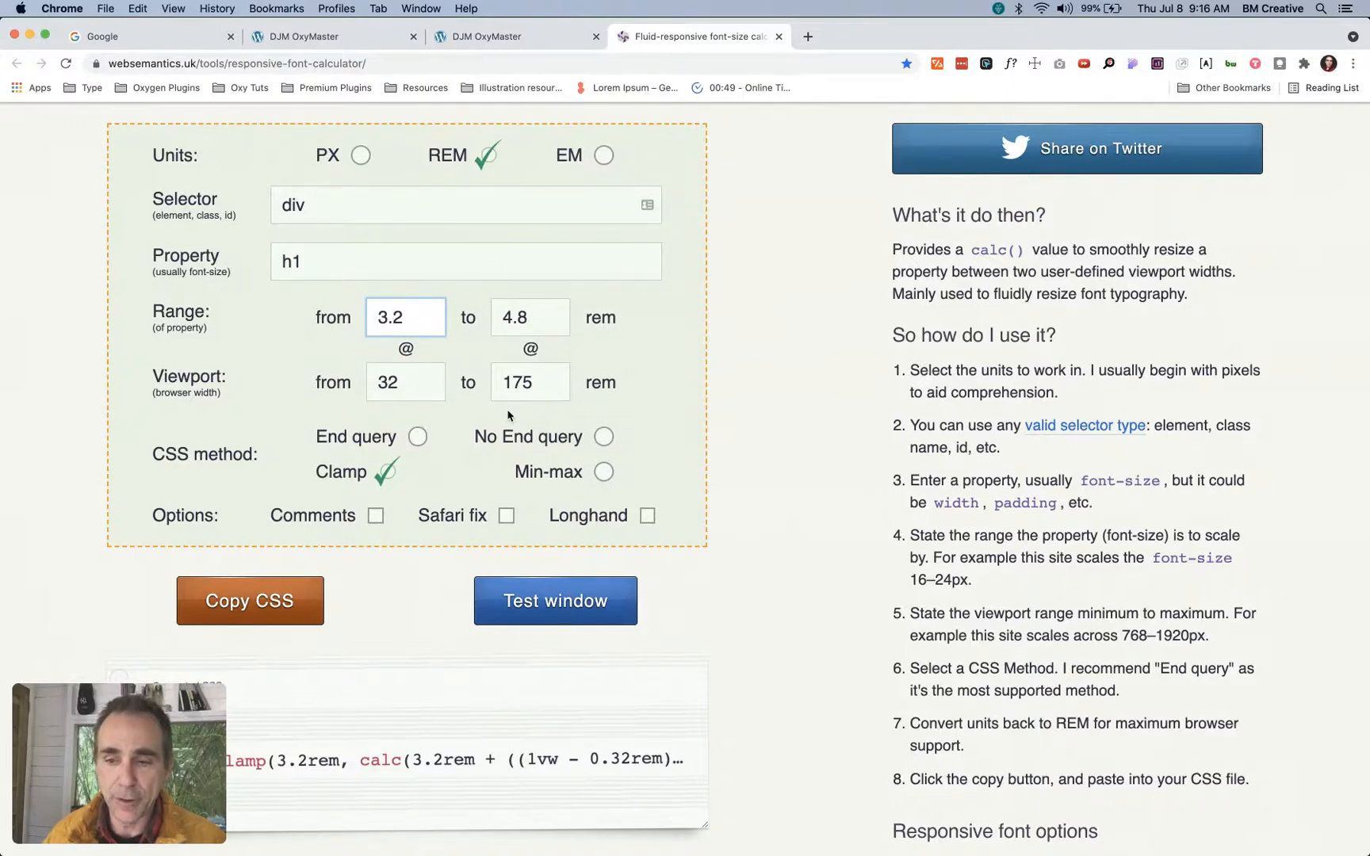
left_click(507, 38)
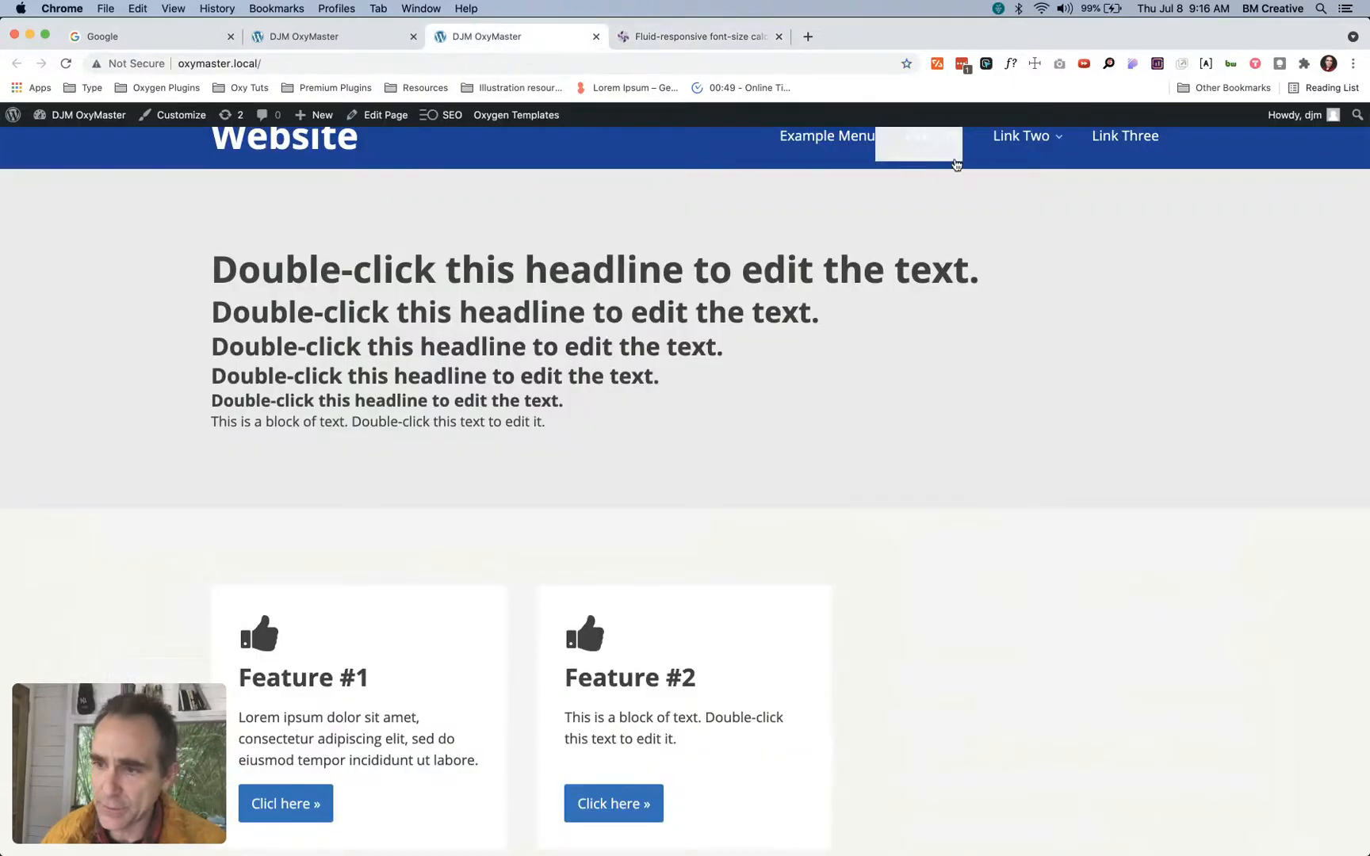
left_click(331, 42)
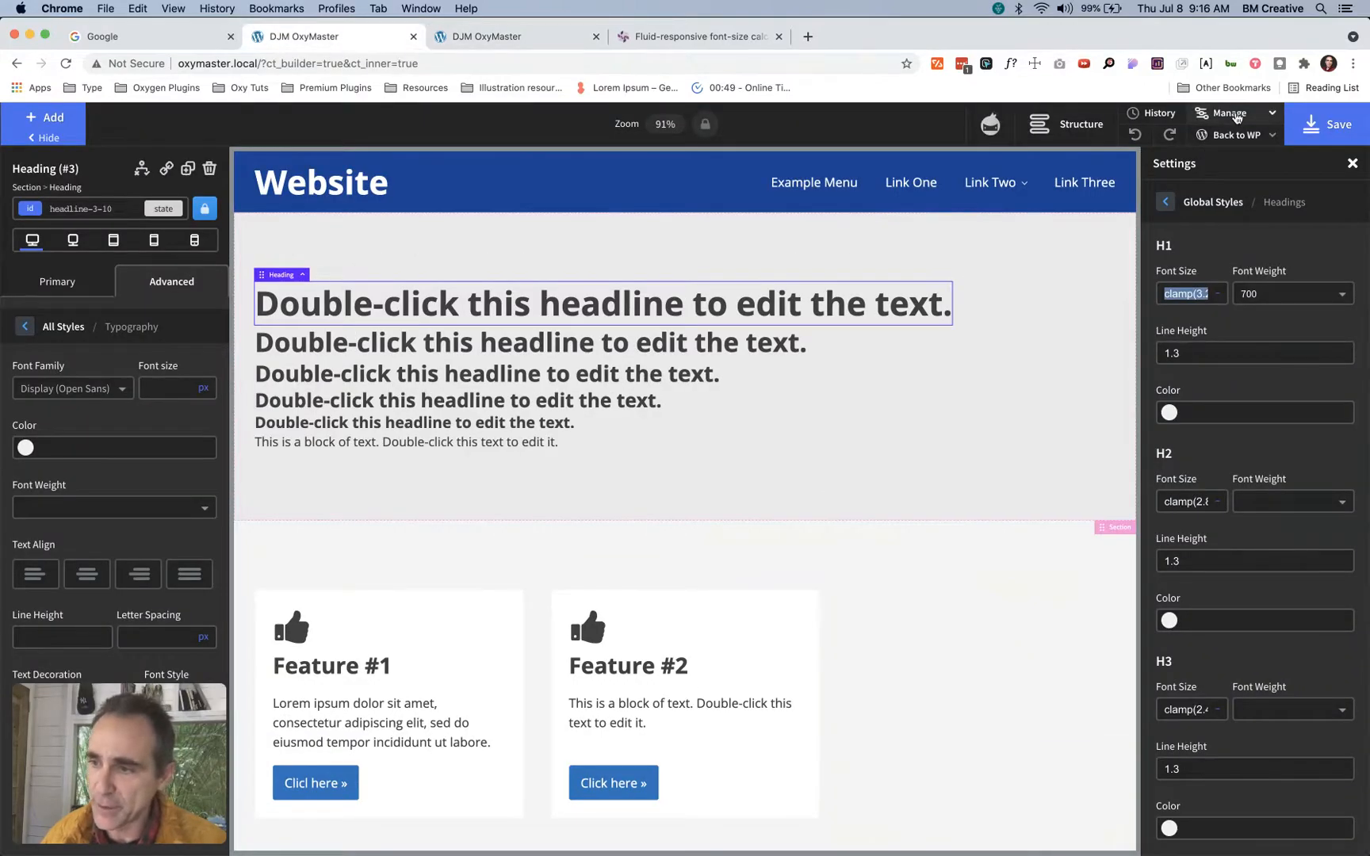
left_click(1167, 204)
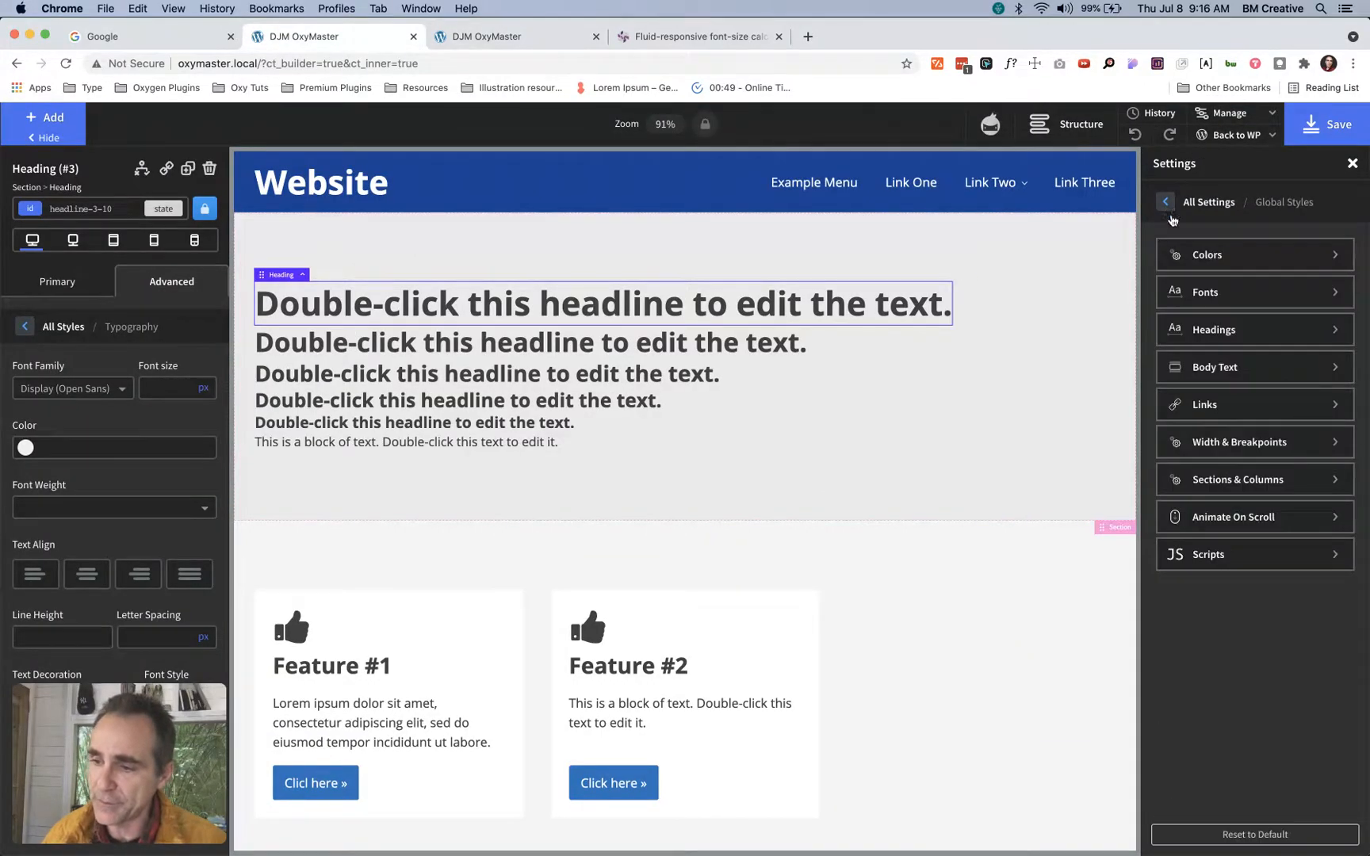
left_click(1300, 442)
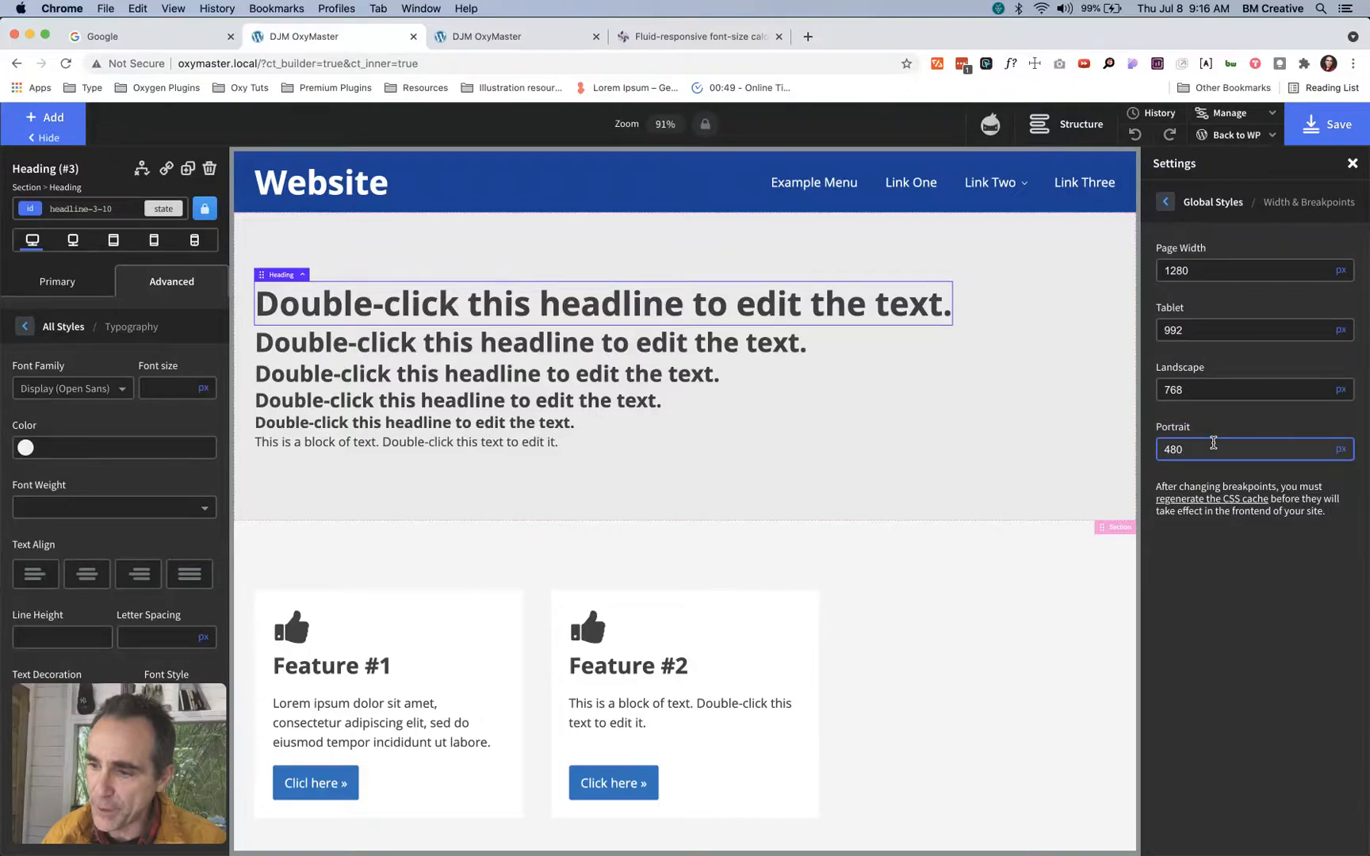
Set the upper end of the viewport range to 128 rem in the fluid-responsive font-size calculator and refresh the generated CSS
left_click(701, 35)
left_click_drag(542, 383, 442, 377)
type("128")
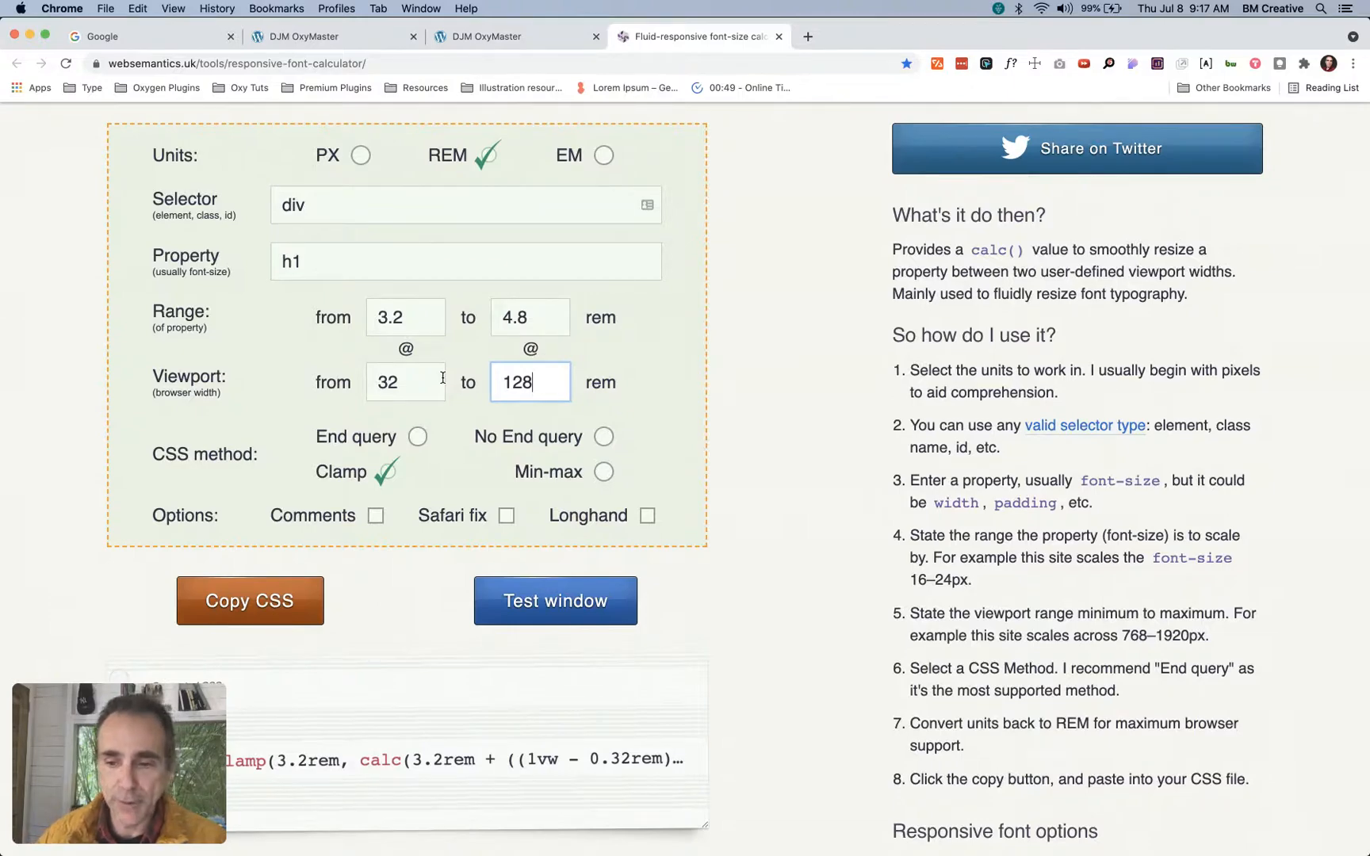
scroll(492, 486, "down", 2)
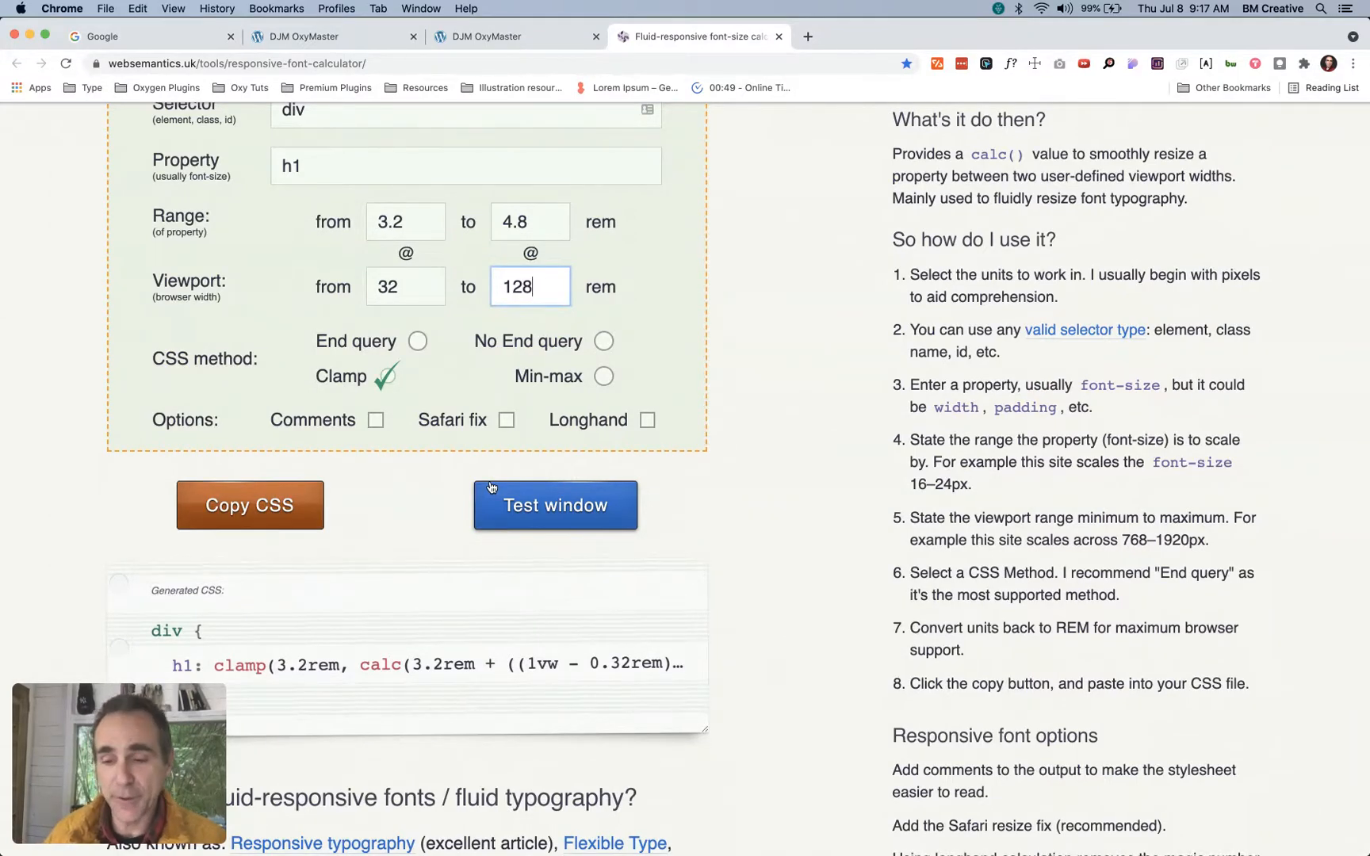
scroll(492, 487, "down", 3)
left_click(286, 406)
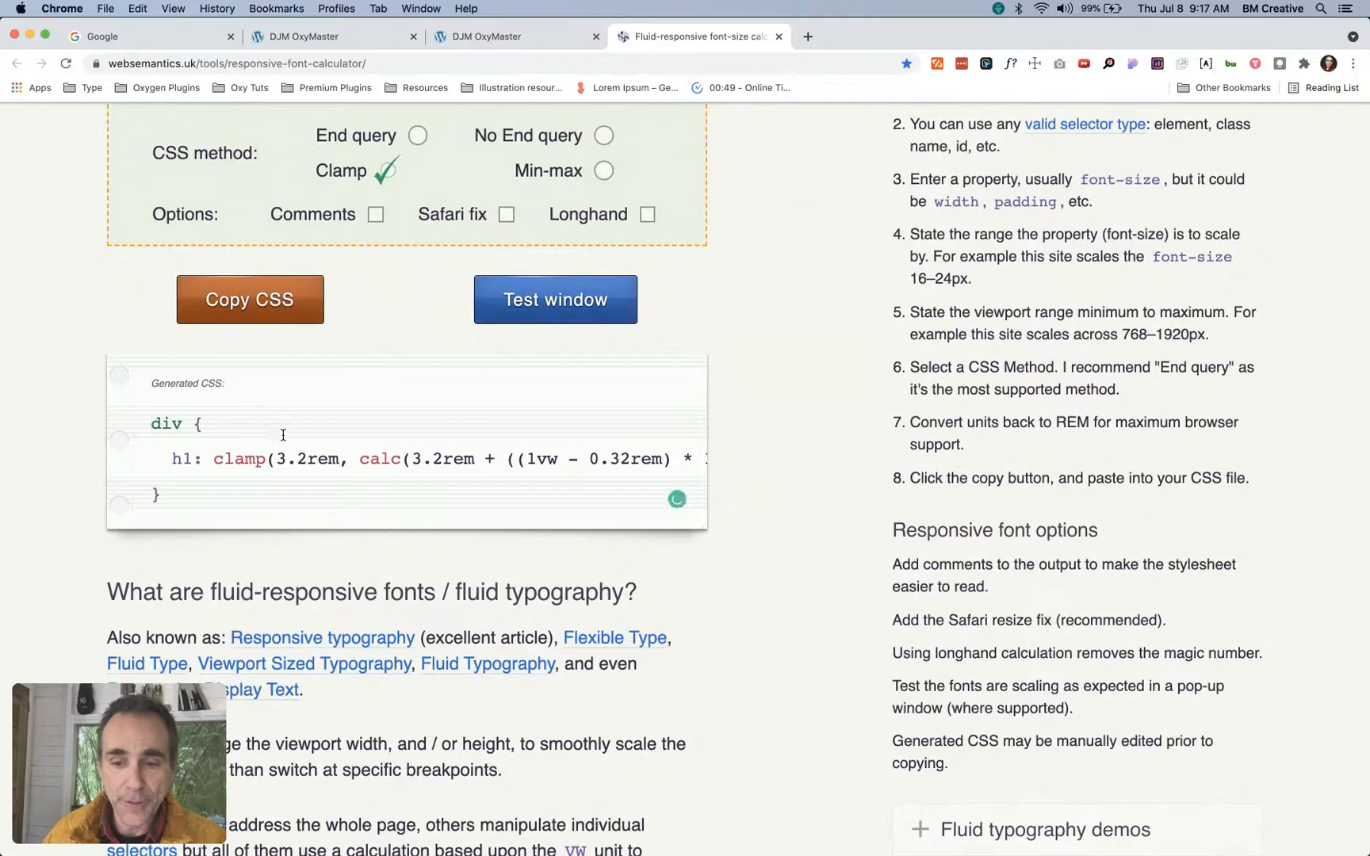
Select the generated h1 clamp formula and examine its minimum, calc and maximum parts
scroll(241, 522, "up", 2)
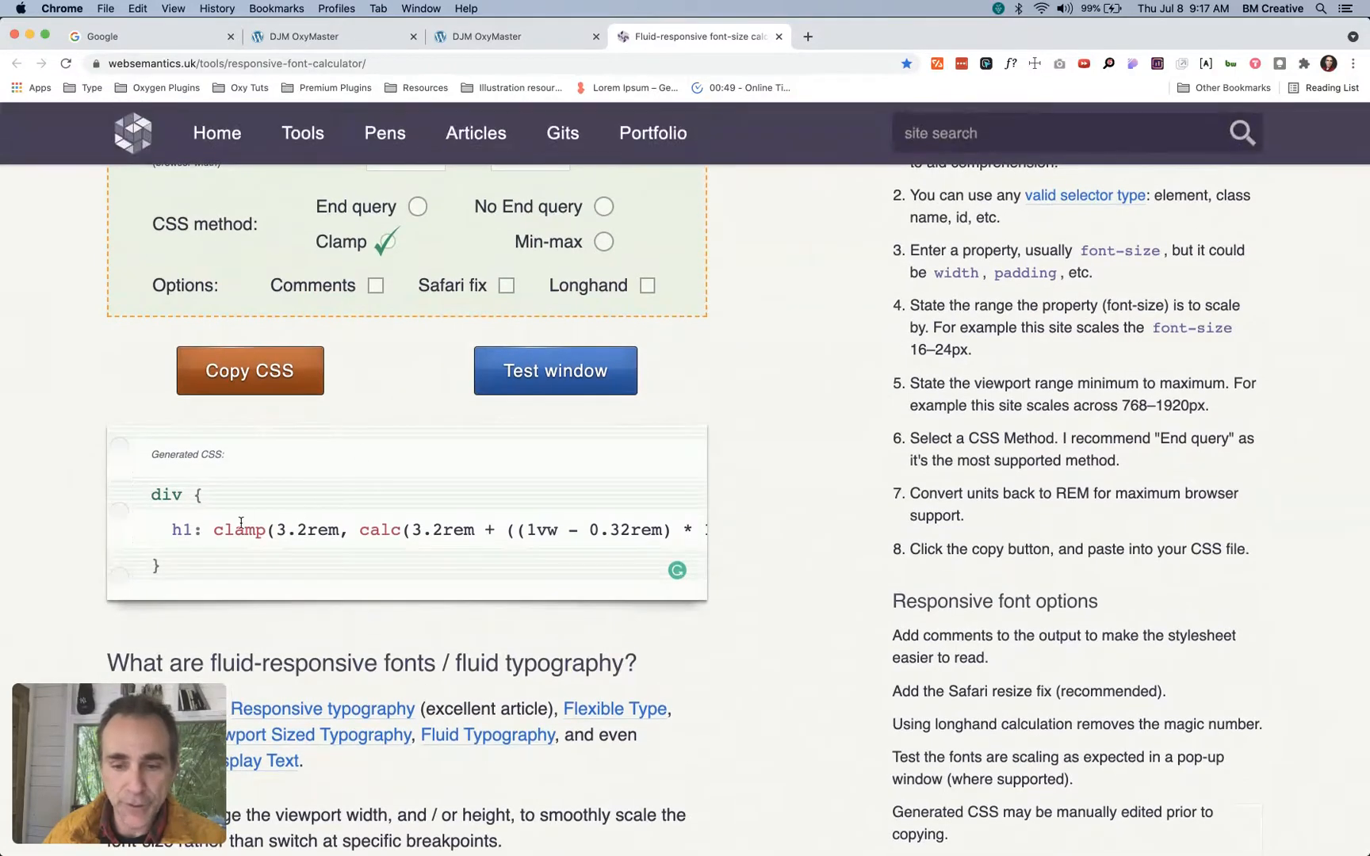
scroll(549, 240, "up", 2)
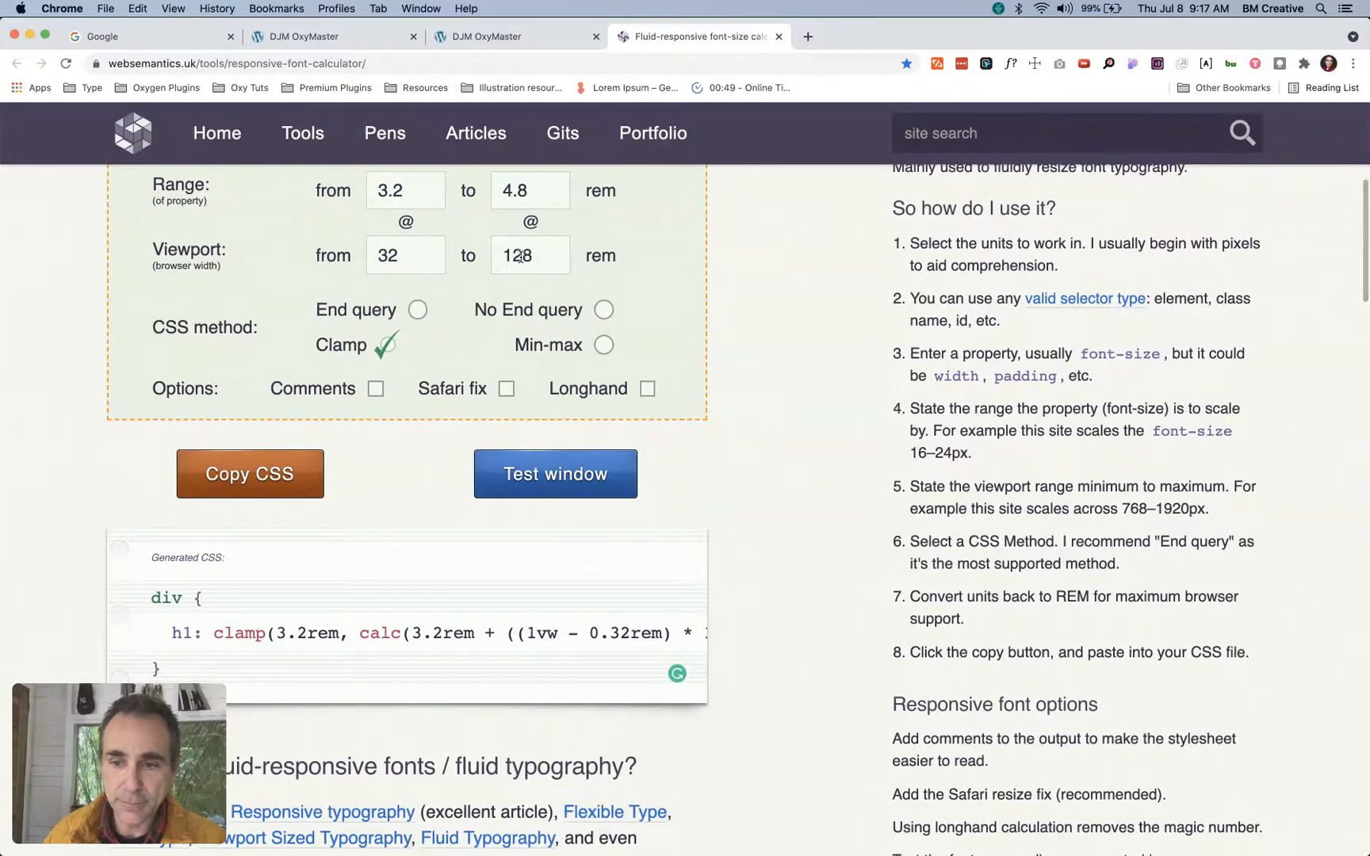
scroll(473, 265, "up", 2)
scroll(516, 298, "down", 5)
scroll(522, 304, "down", 3)
left_click(215, 298)
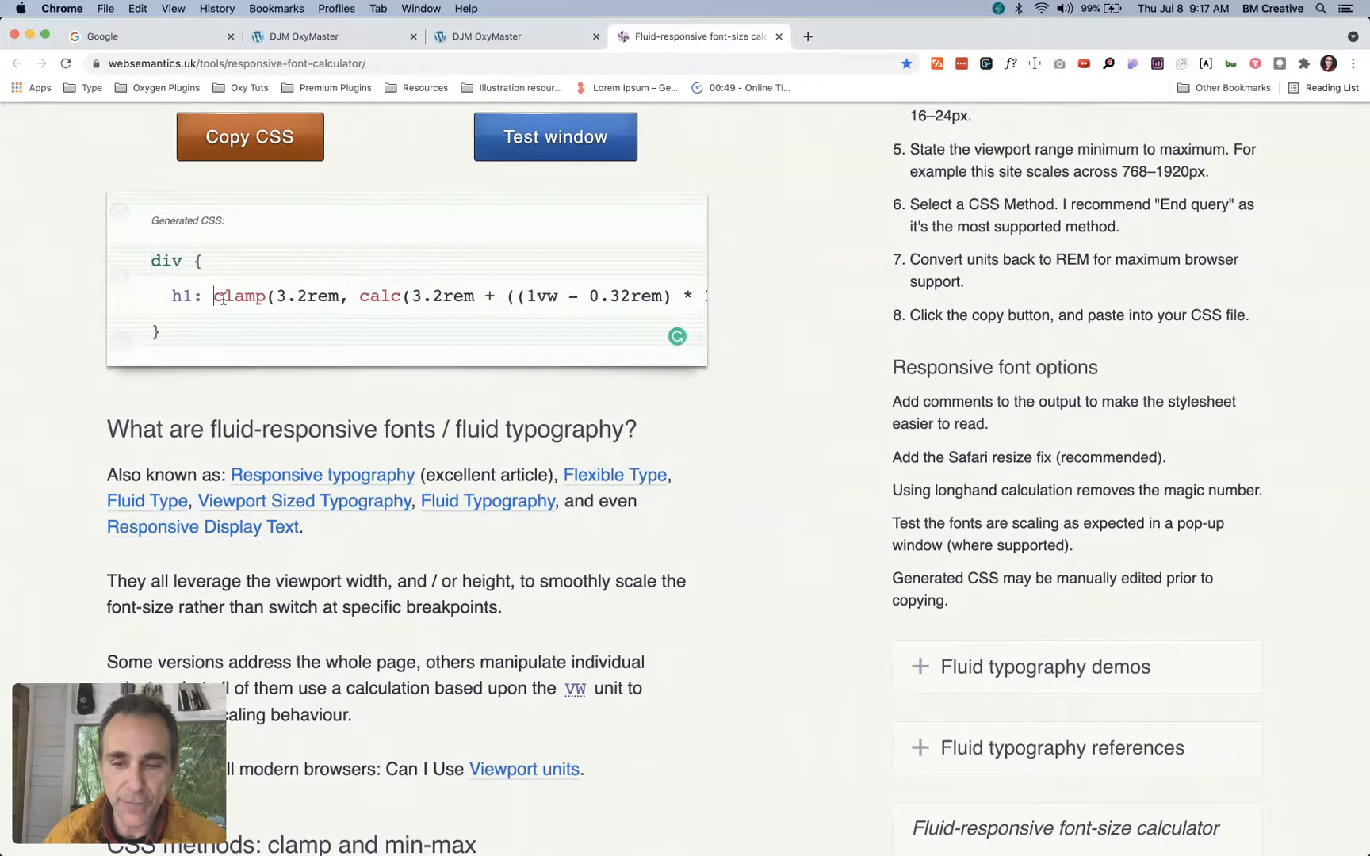
left_click_drag(223, 298, 683, 299)
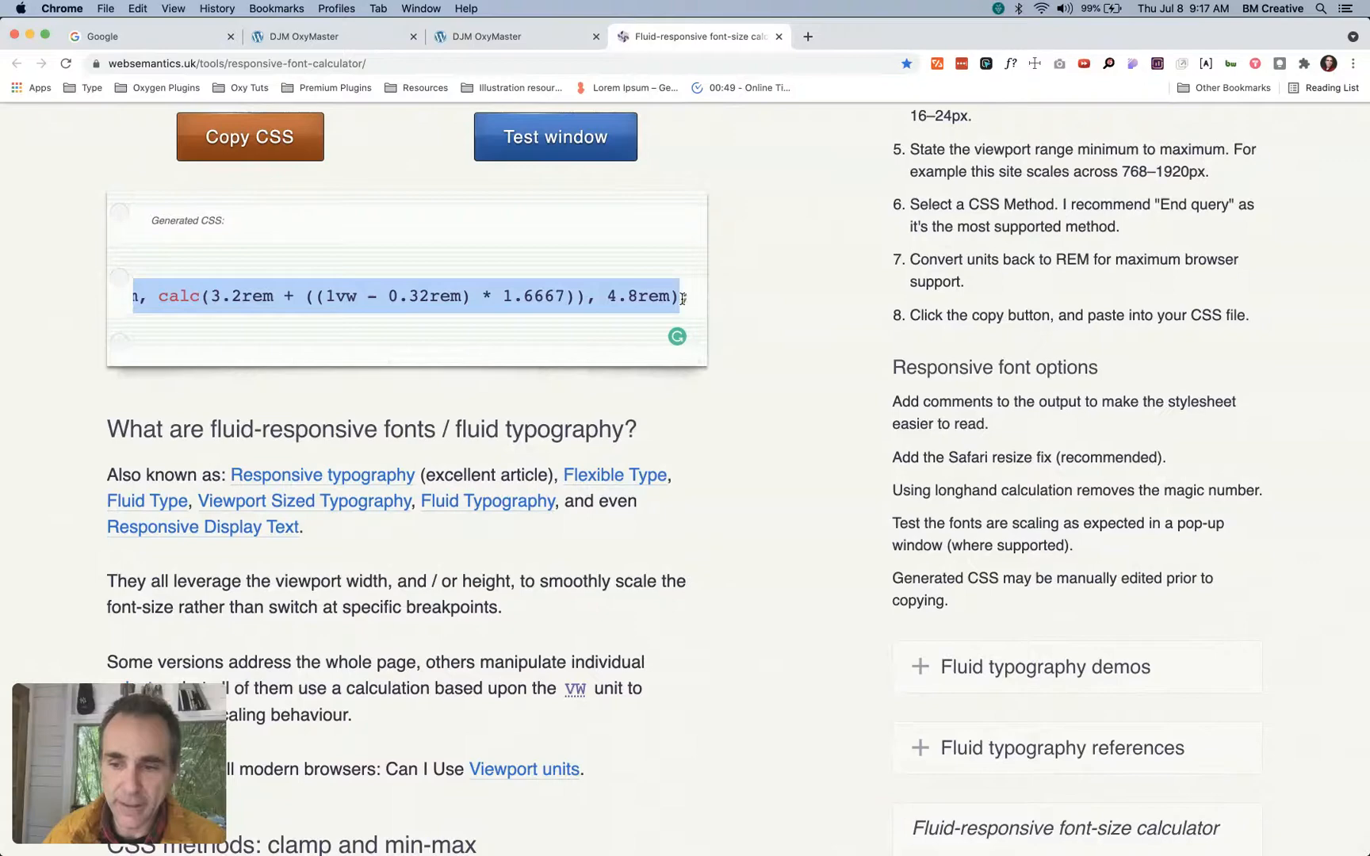
scroll(383, 341, "left", 5)
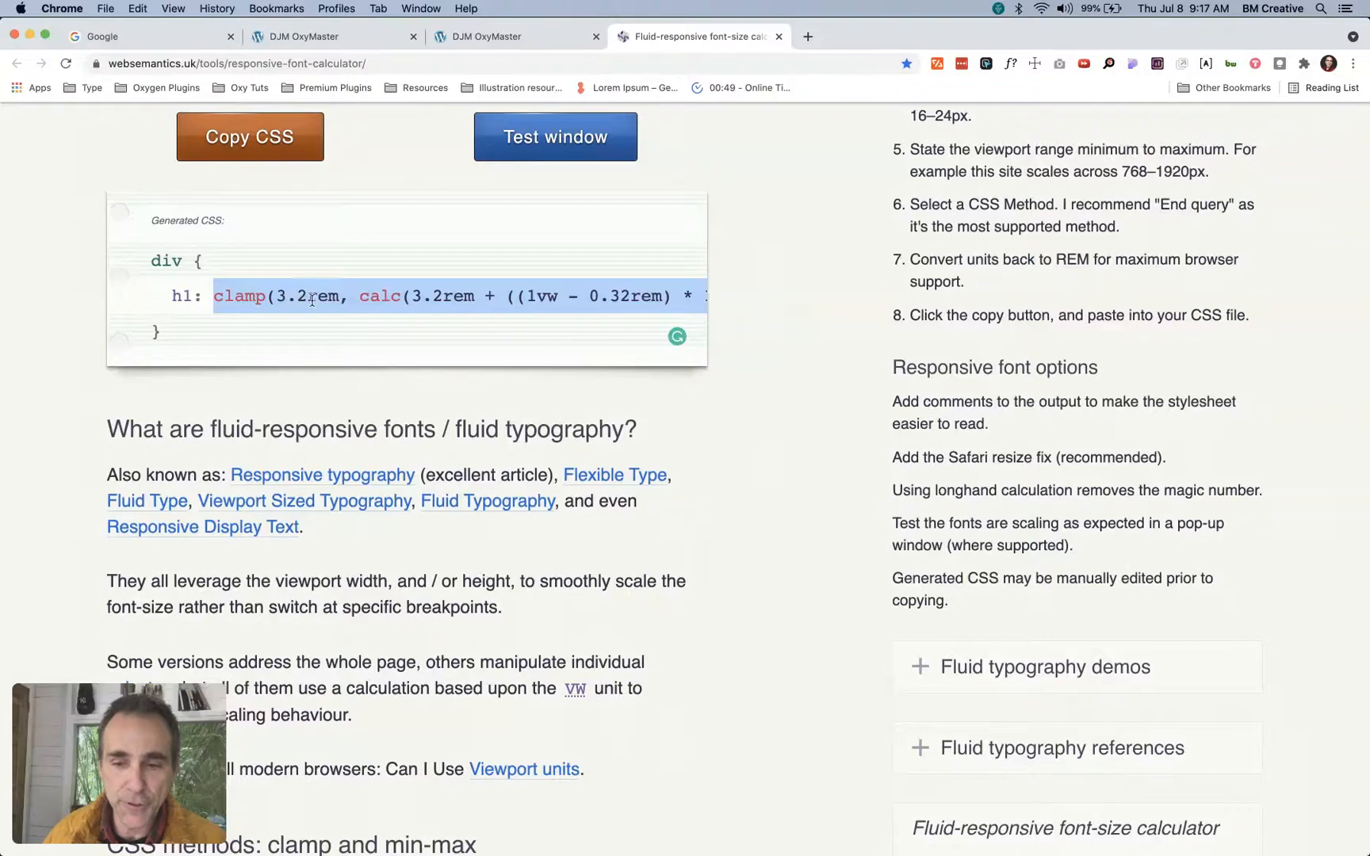
scroll(298, 298, "right", 5)
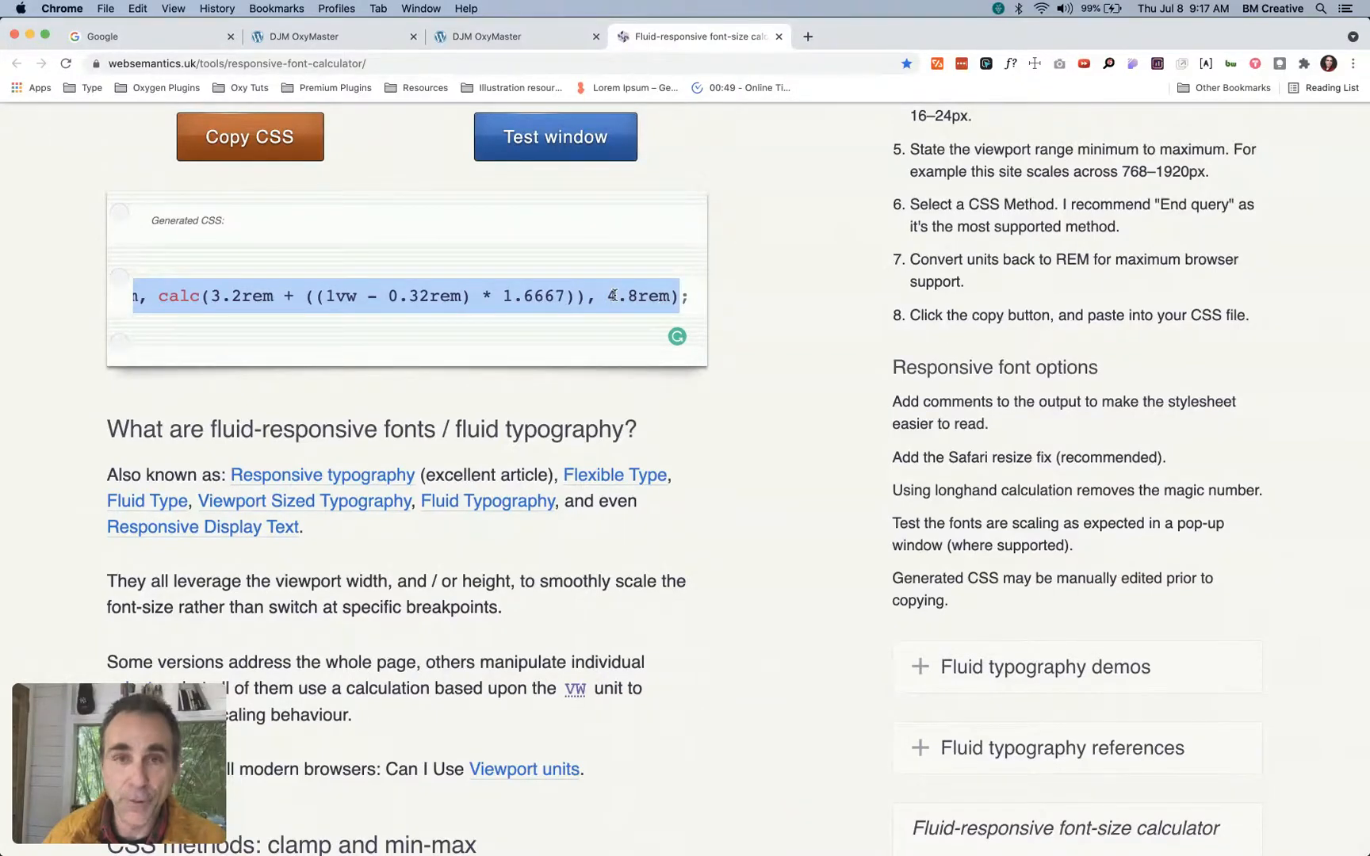
scroll(586, 297, "left", 2)
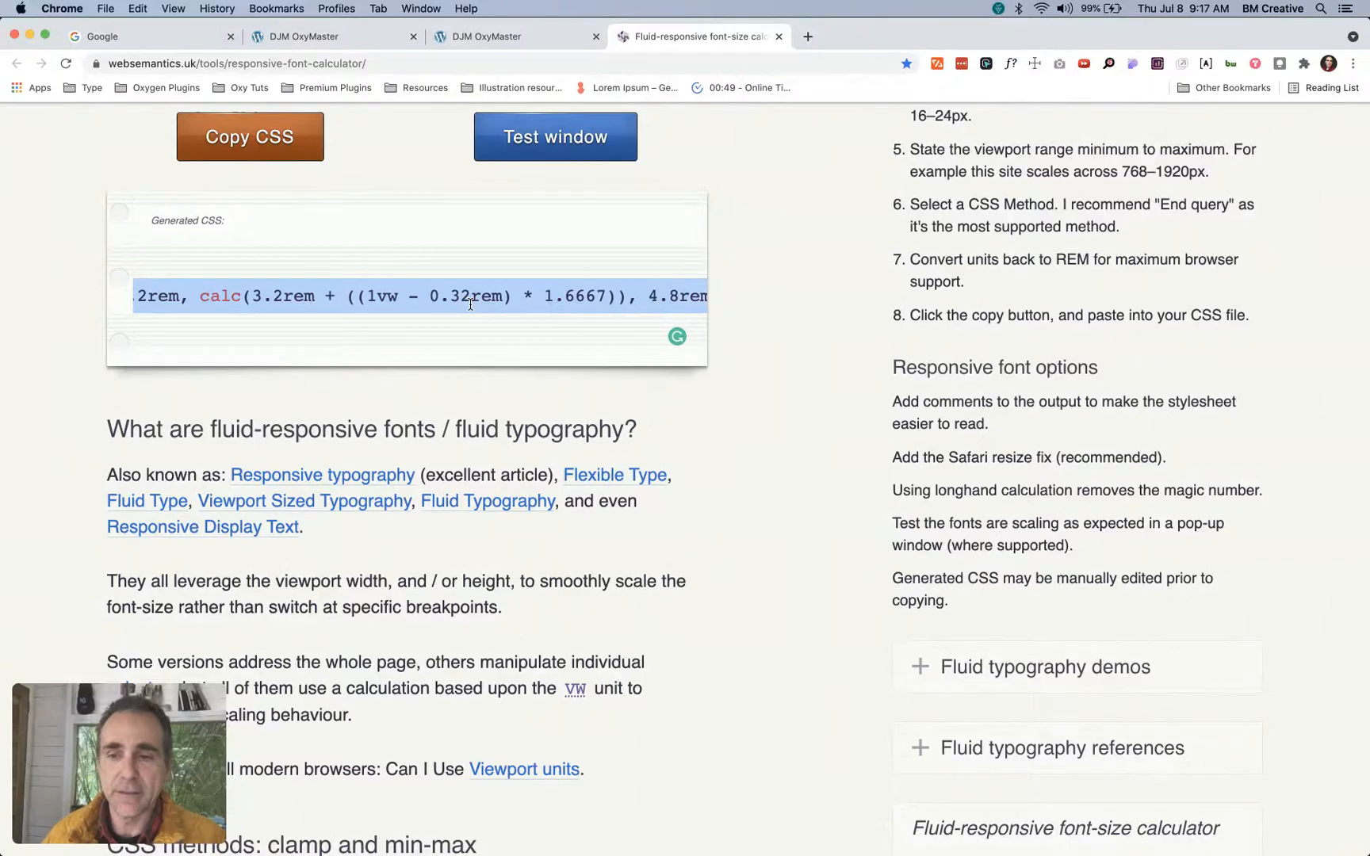
Return to the Oxygen builder and select the H1 font size formula in the global heading styles
left_click(349, 46)
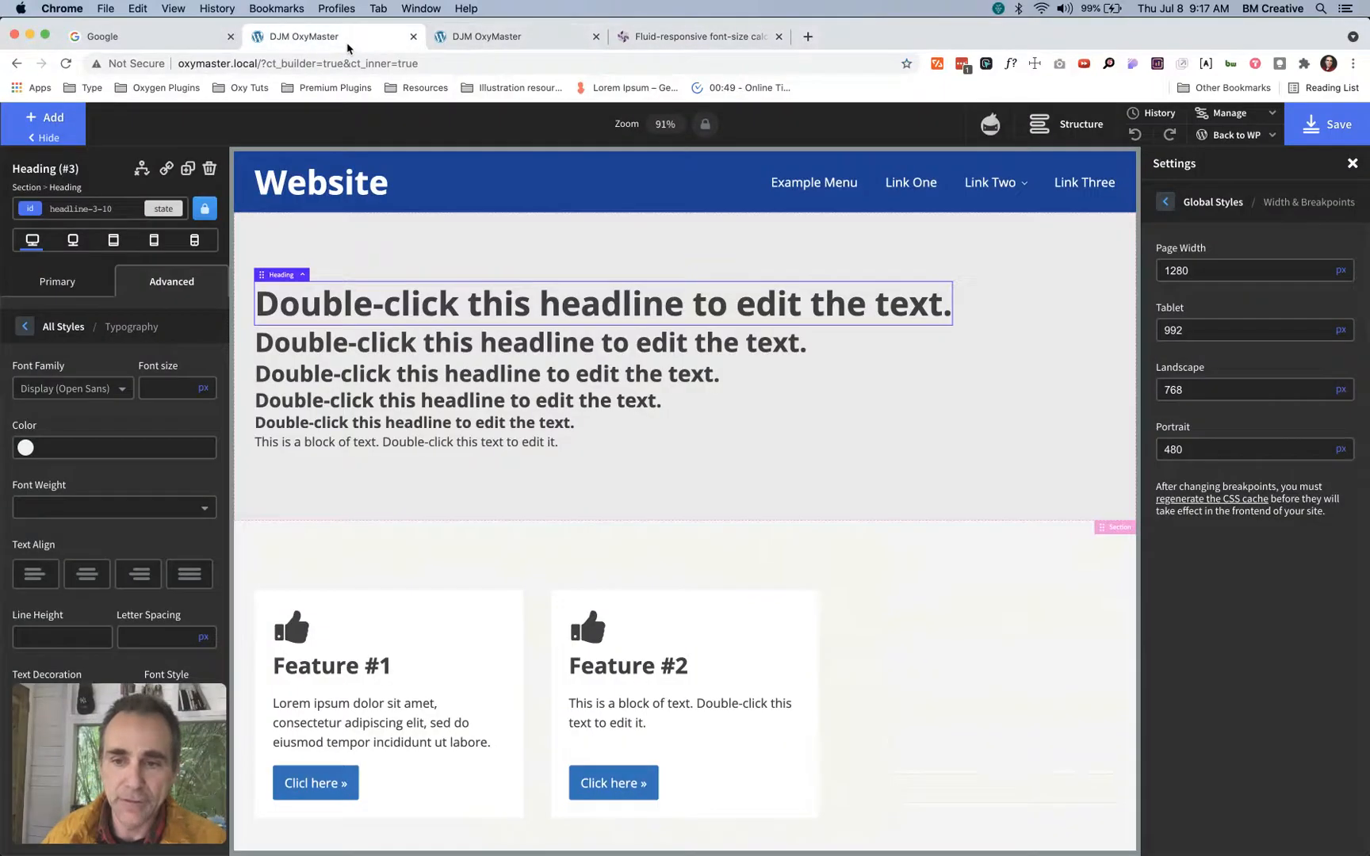
left_click(1173, 208)
left_click(1211, 331)
left_click(1180, 300)
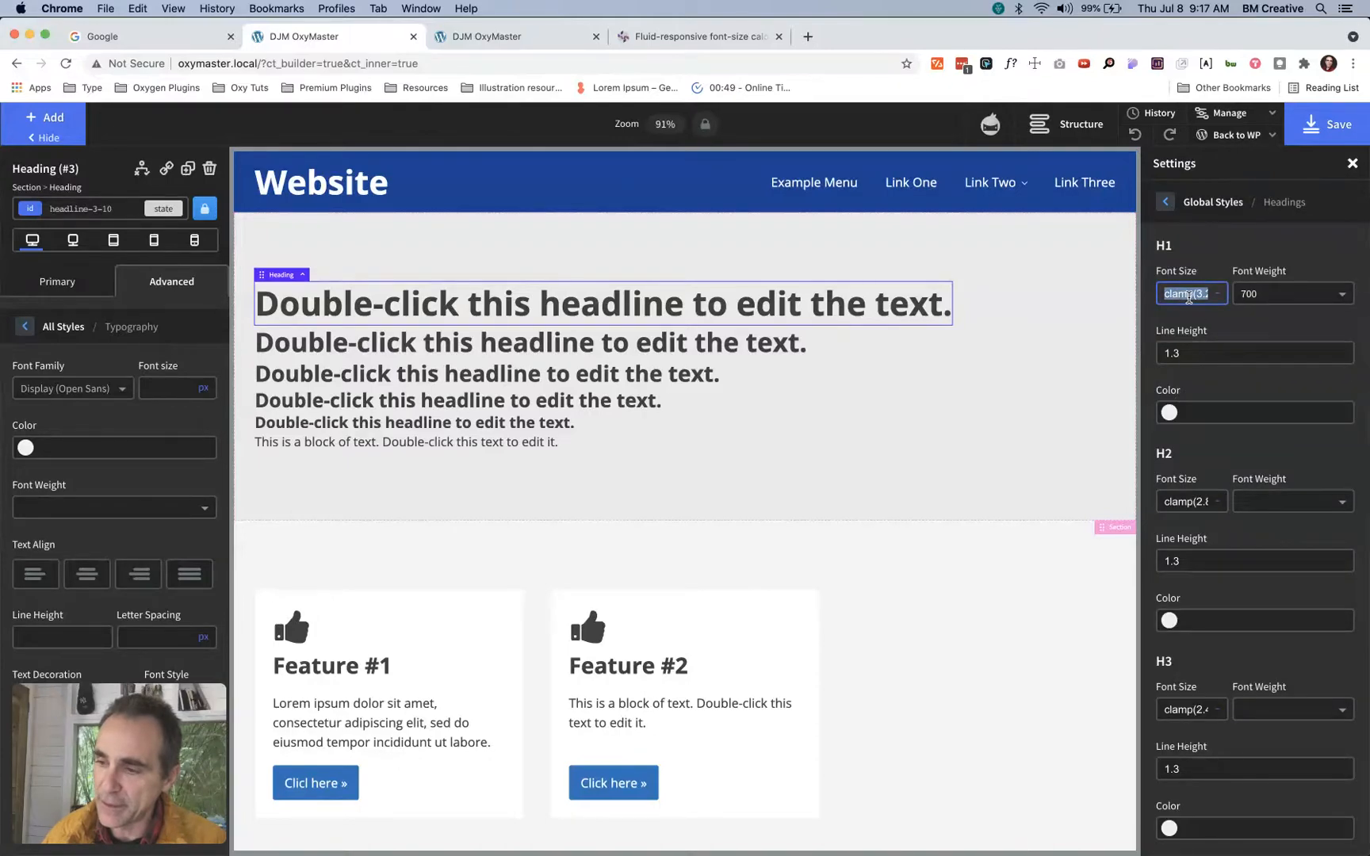
Examine the start of the H2 font size clamp formula in the global heading styles
scroll(1205, 341, "down", 5)
left_click(1175, 325)
left_click(1179, 330)
key("Right")
key("super+Left")
key("Right")
key("Right")
key("Right")
key("Right")
key("Right")
key("Right")
key("Right")
key("Right")
key("Right")
key("Right")
key("Right")
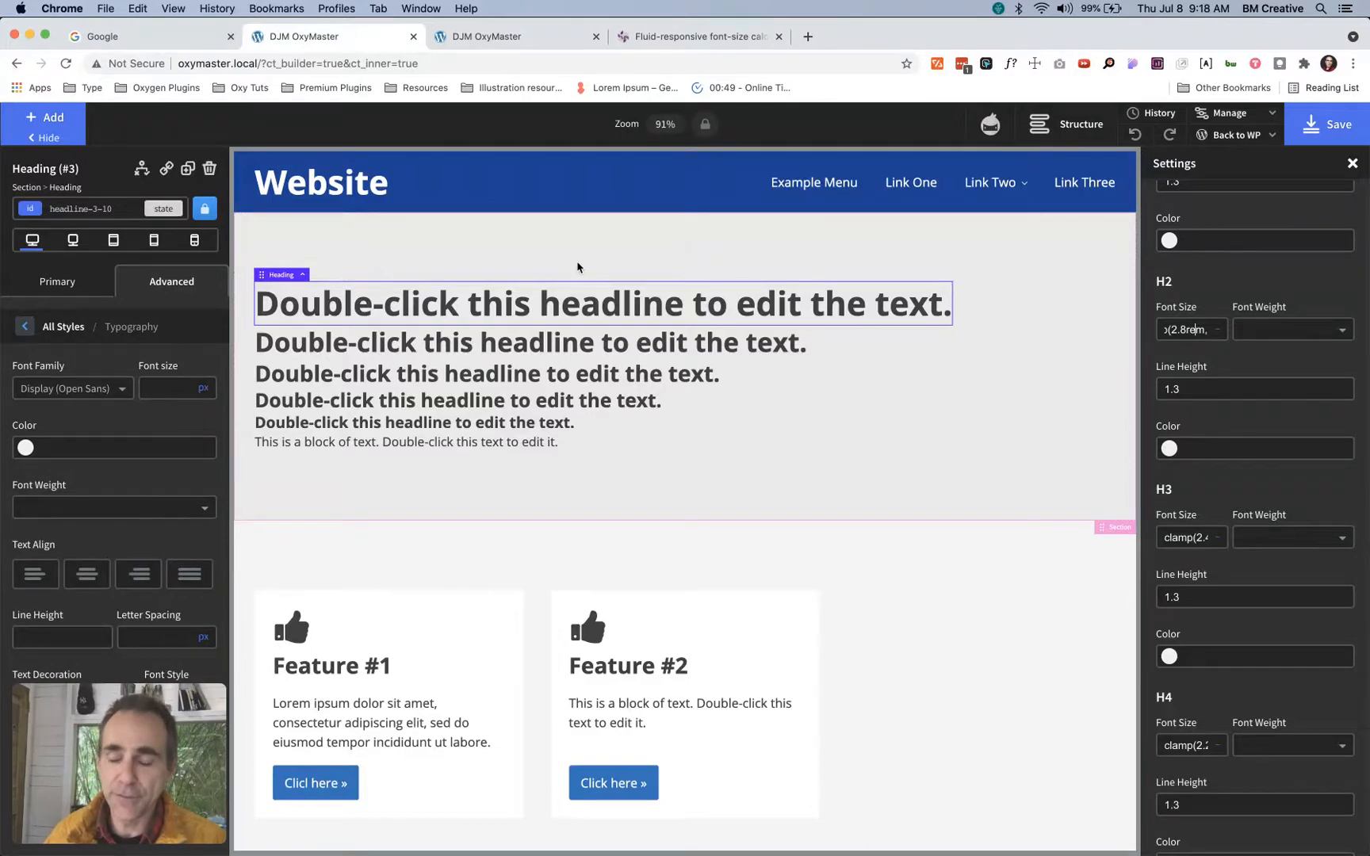
Open the Sections & Columns global styles and inspect the left and top section container padding values
left_click(1228, 116)
left_click(1214, 138)
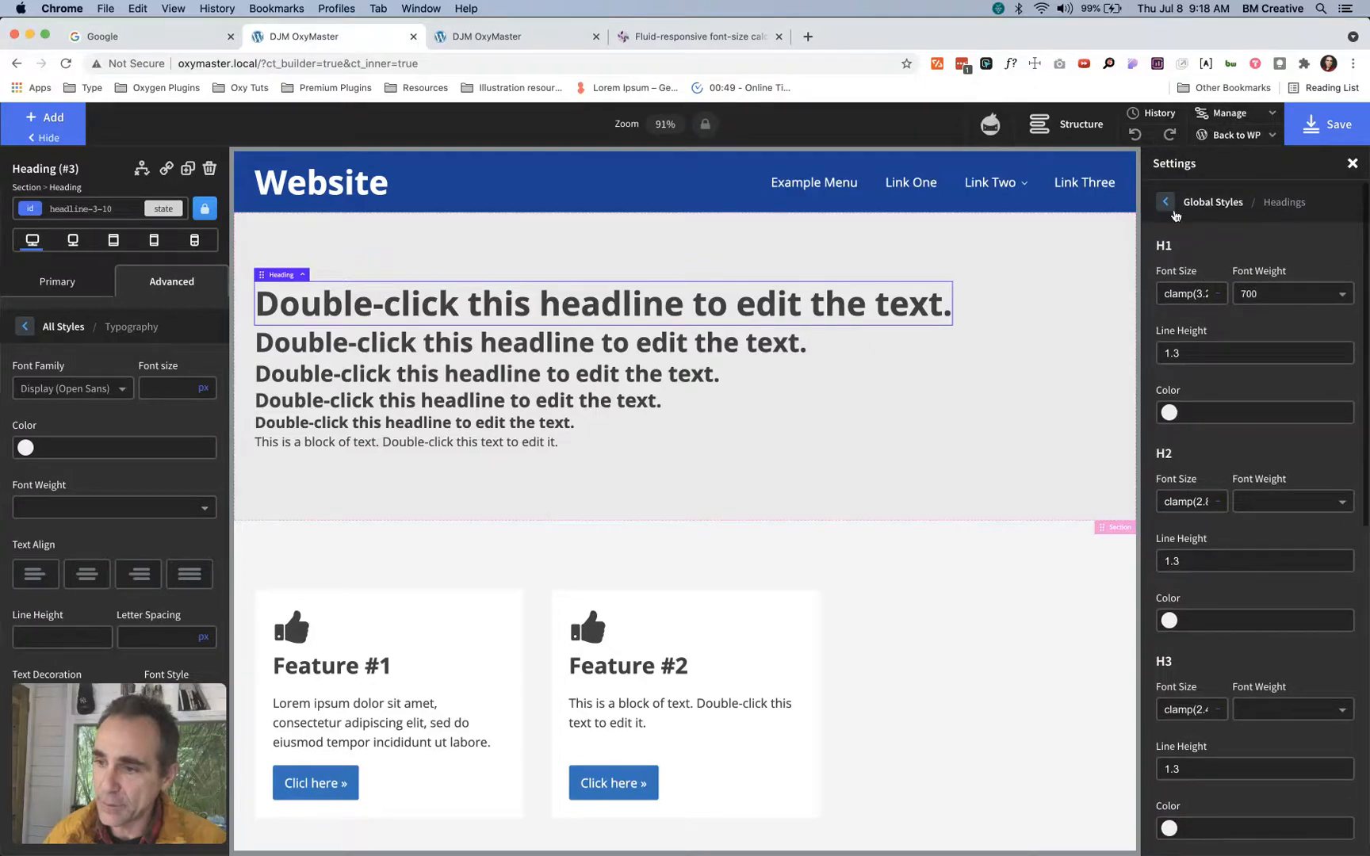
left_click(1164, 207)
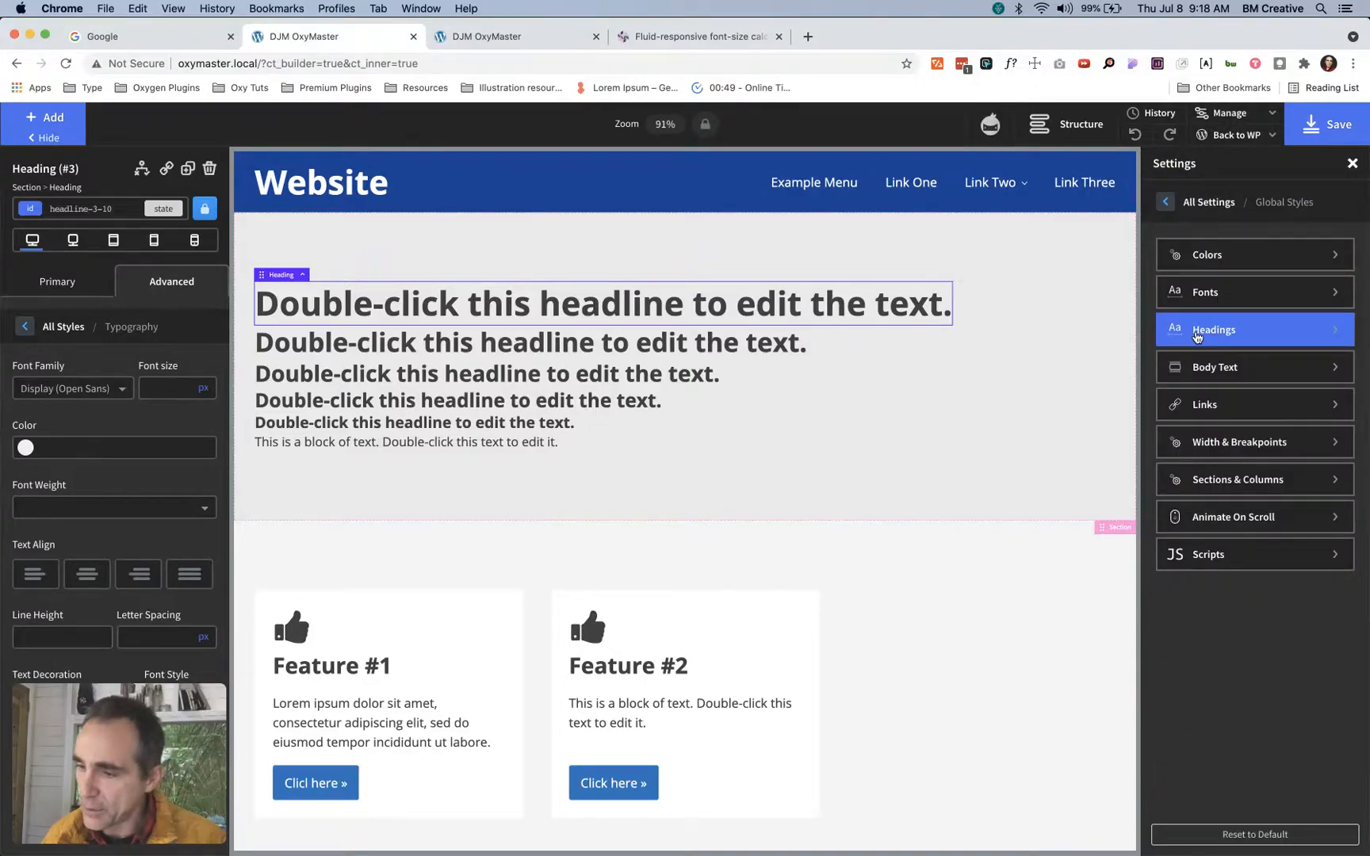
left_click(1206, 477)
left_click(1206, 293)
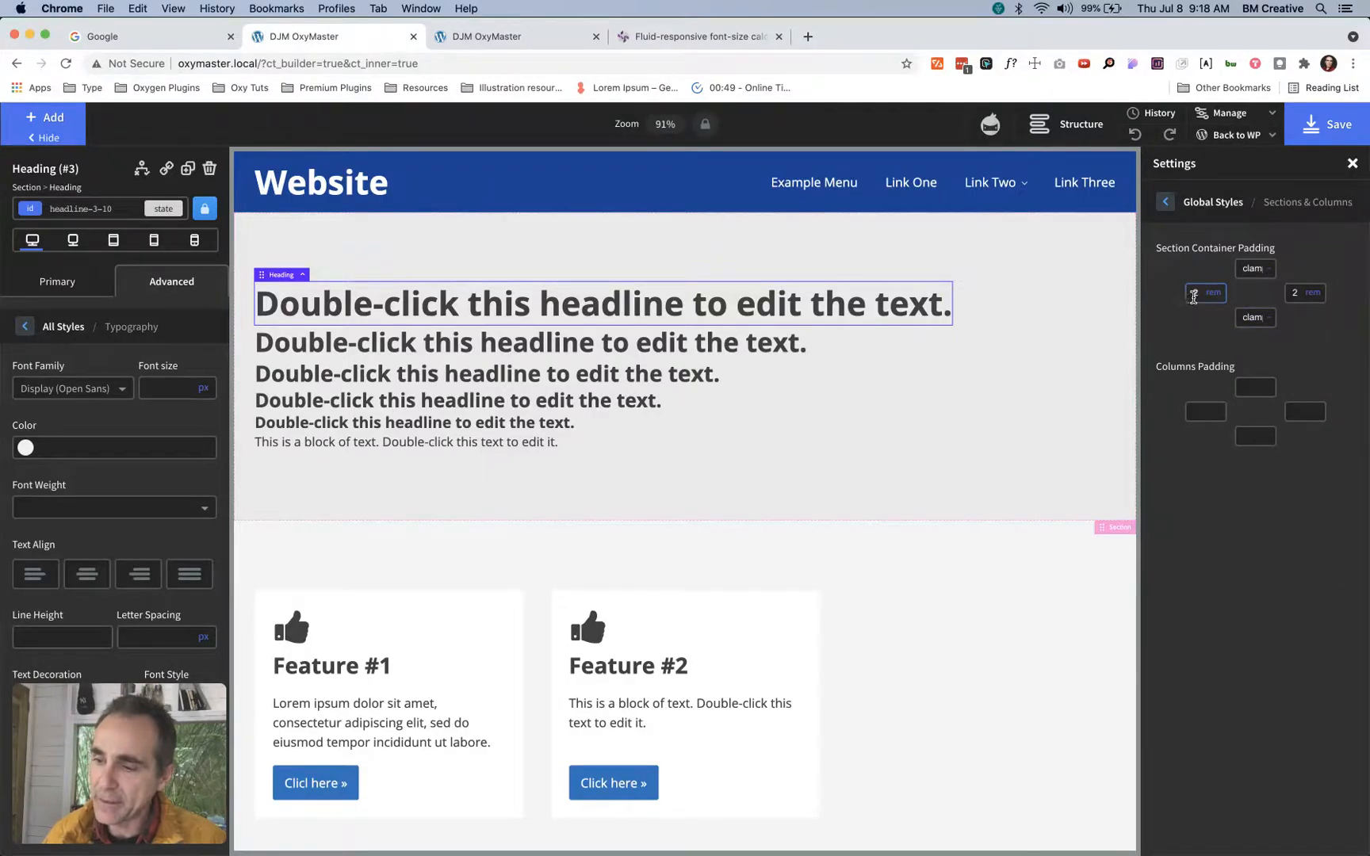
key("Tab")
left_click(1208, 301)
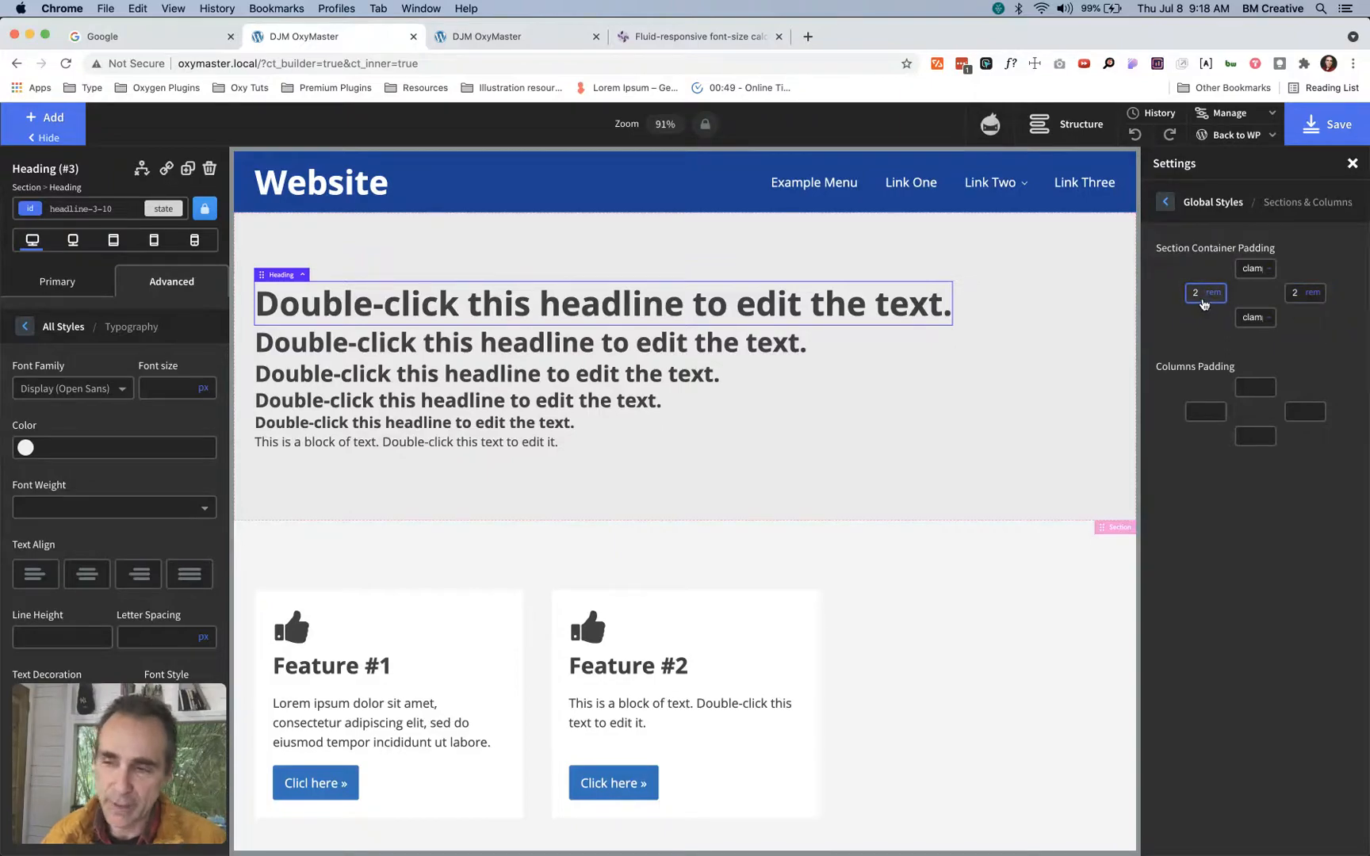
key("Tab")
left_click(1248, 269)
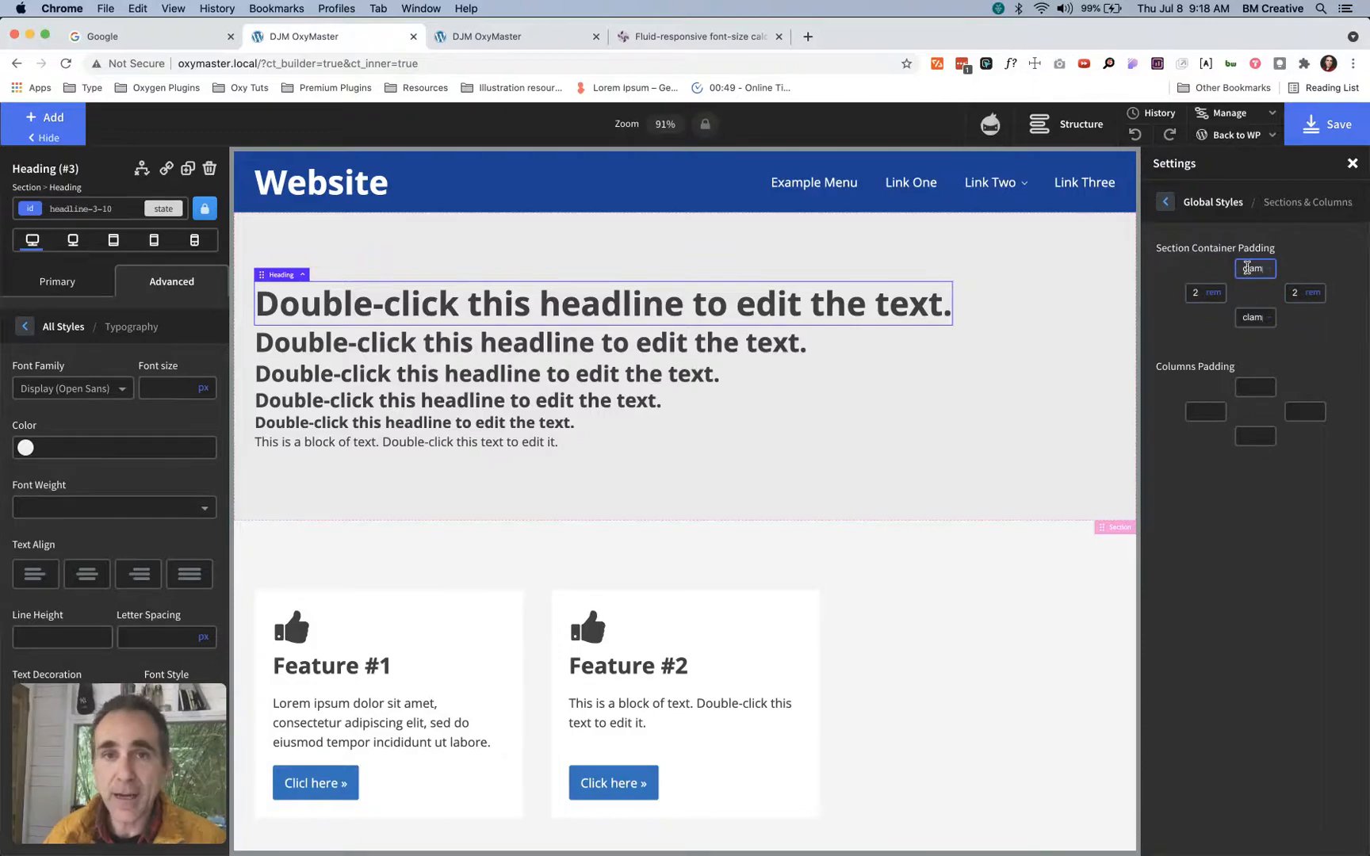
left_click(1201, 292)
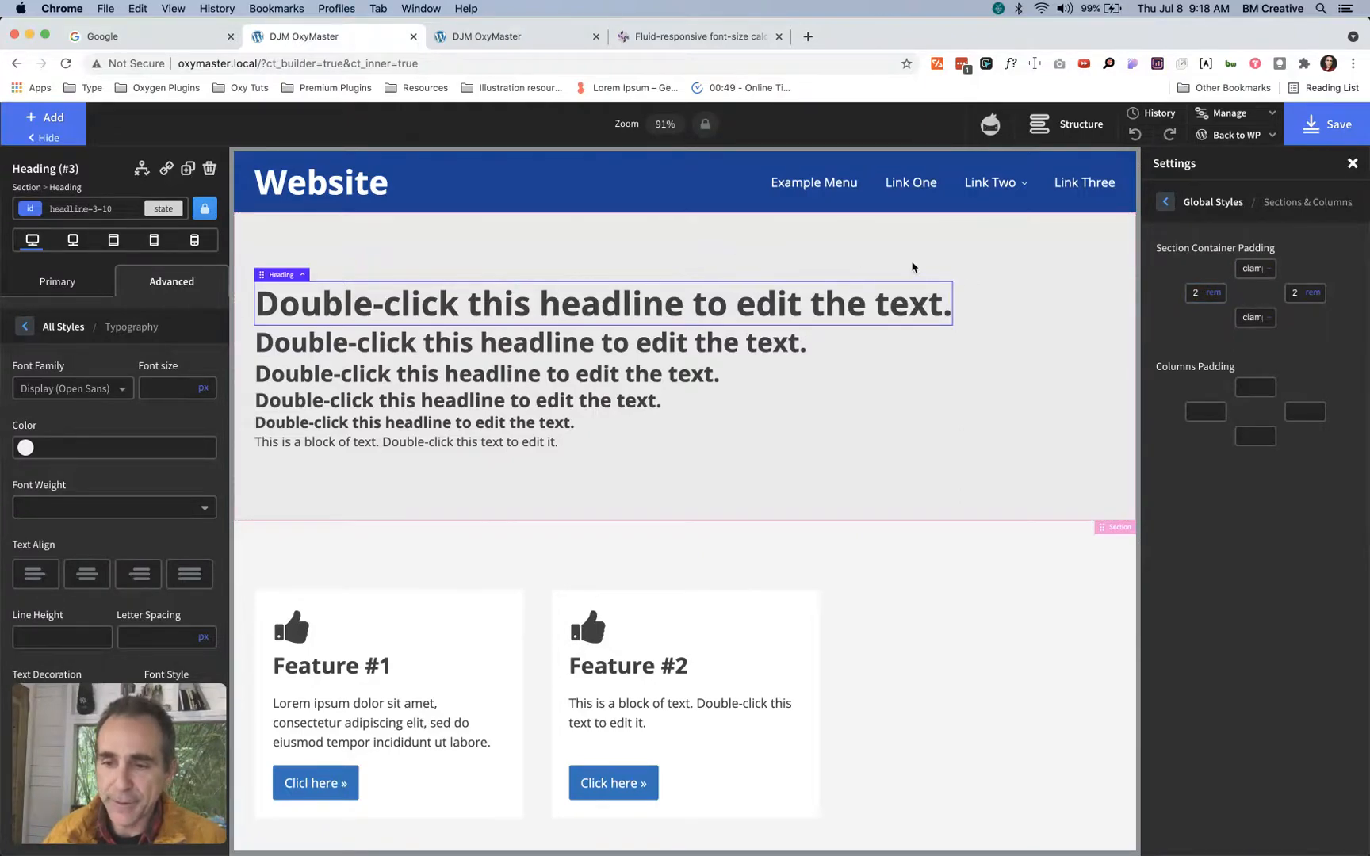
Read through the clamp formula used for the top section container padding
left_click(1249, 268)
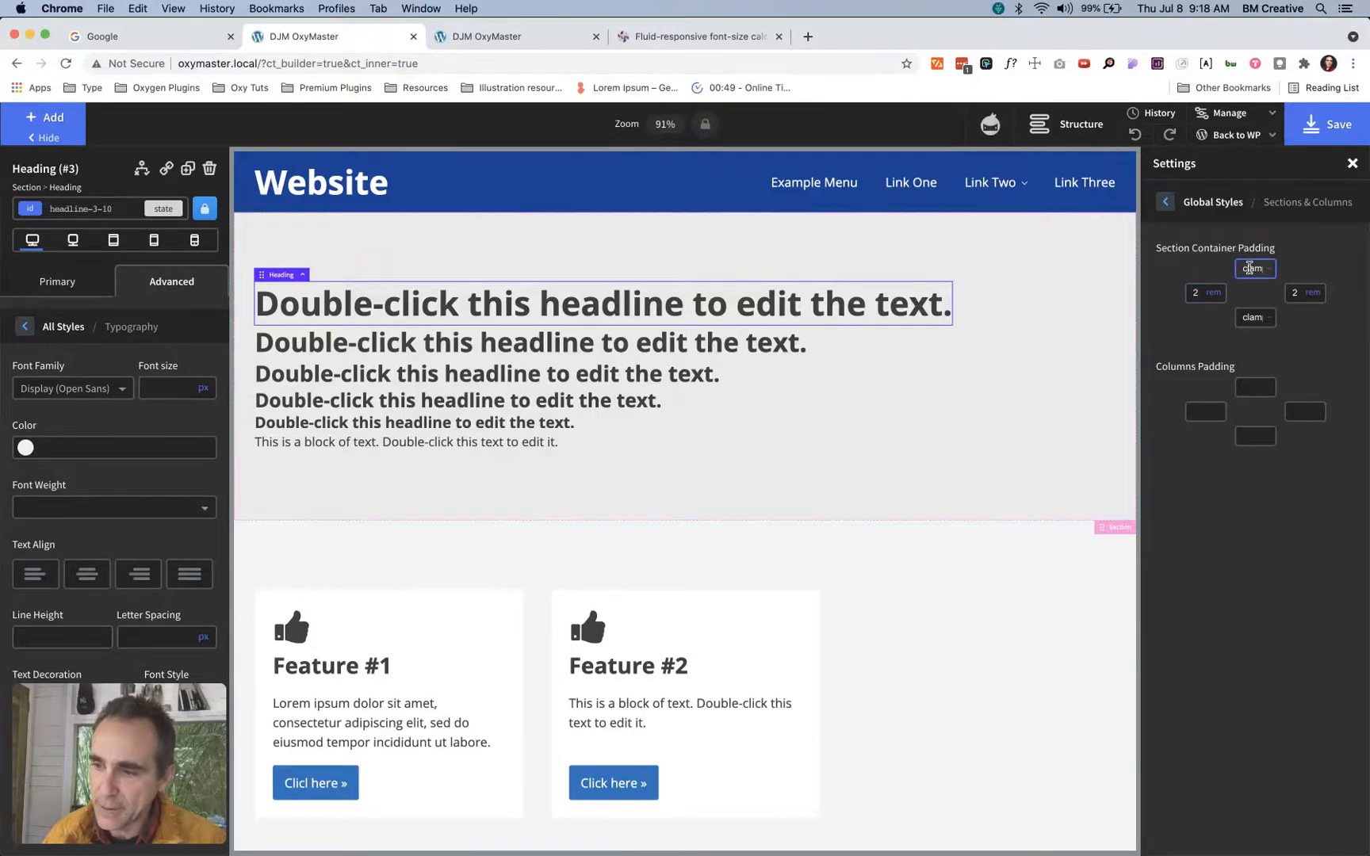
key("Left")
key("Left")
key("Left")
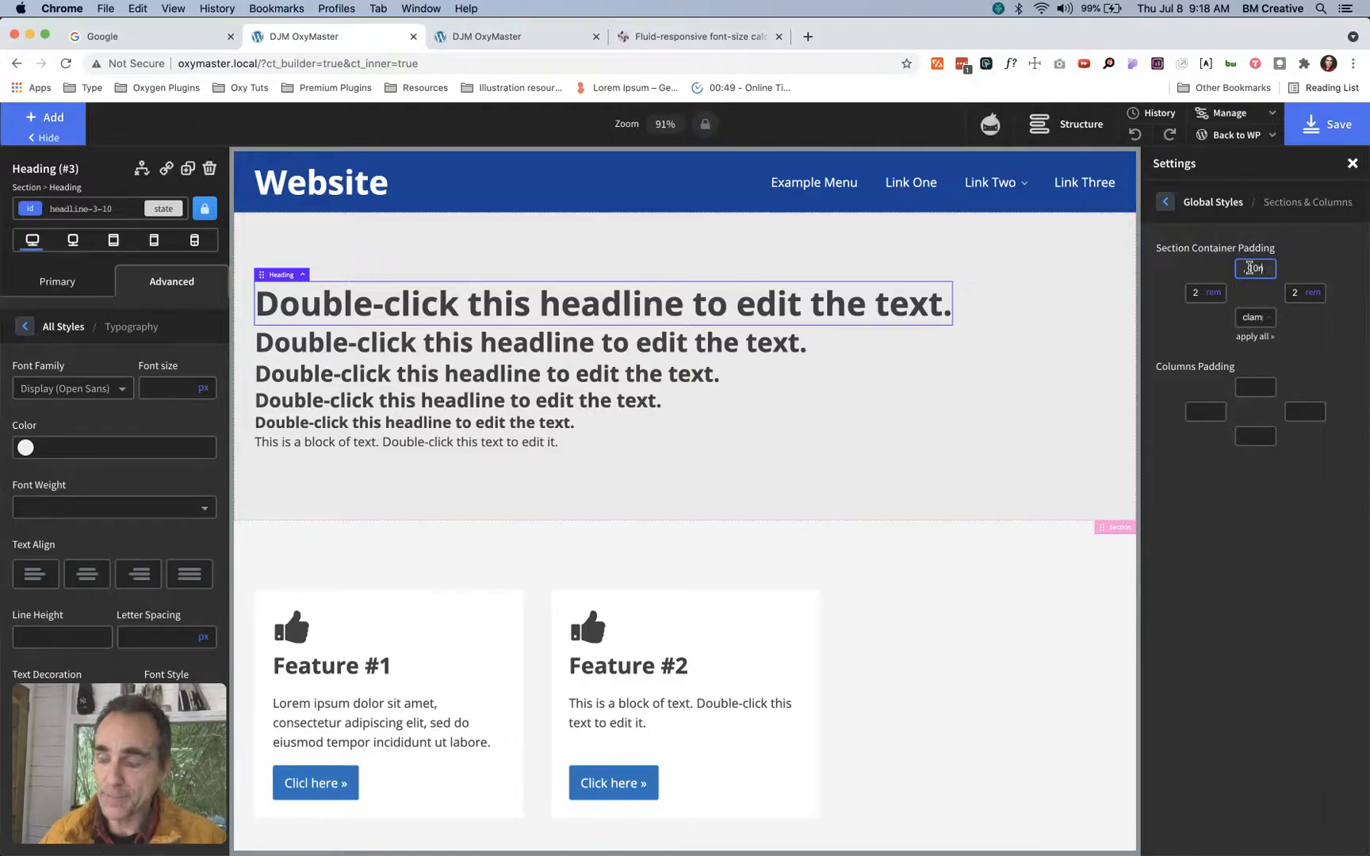
key("super+Left")
key("Right")
key("Right")
key("Right")
key("Right")
key("Right")
key("Right")
key("Right")
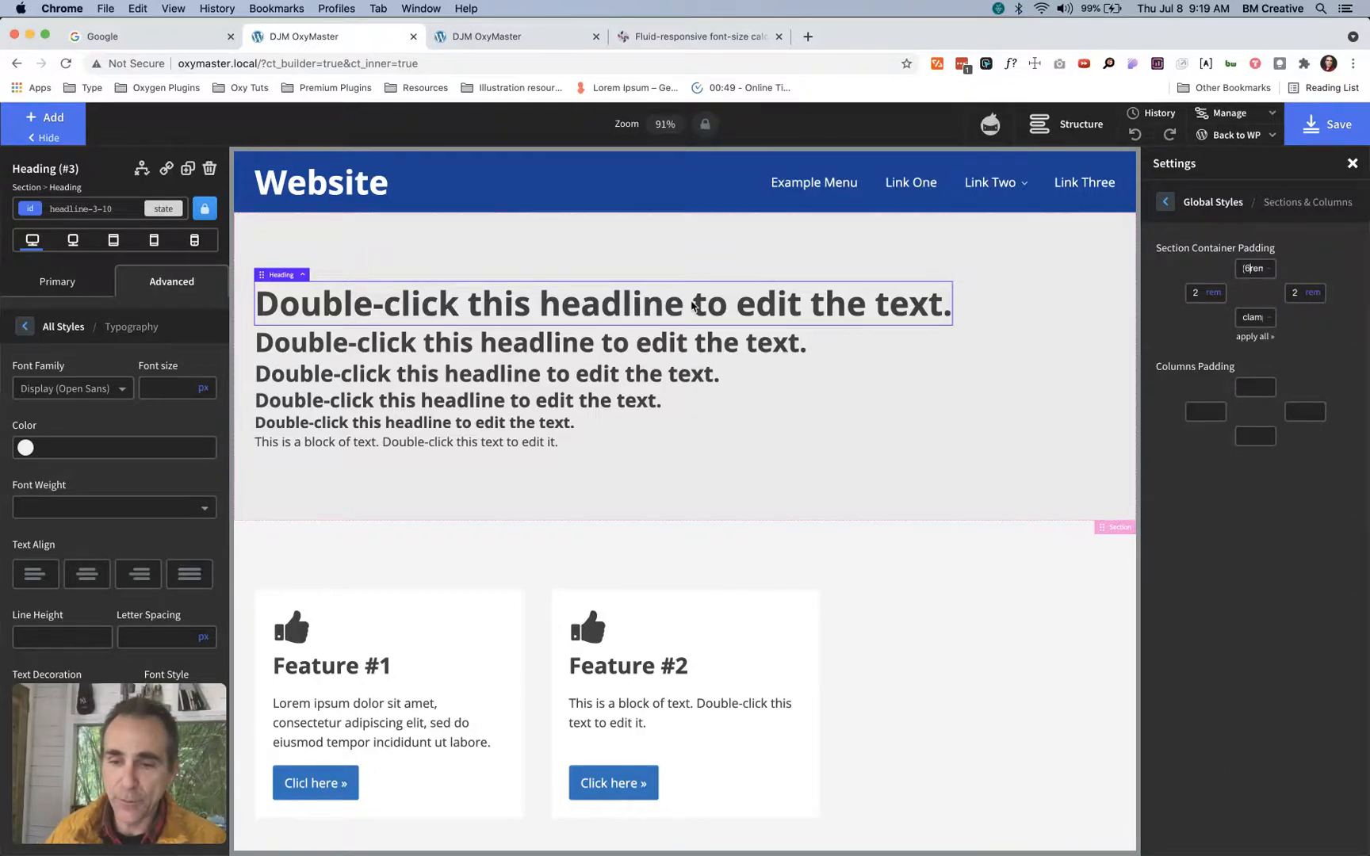
Open the djmstyles stylesheet in the enabled Uncategorized folder and examine its base html font-size rule
left_click(1233, 113)
left_click(1231, 148)
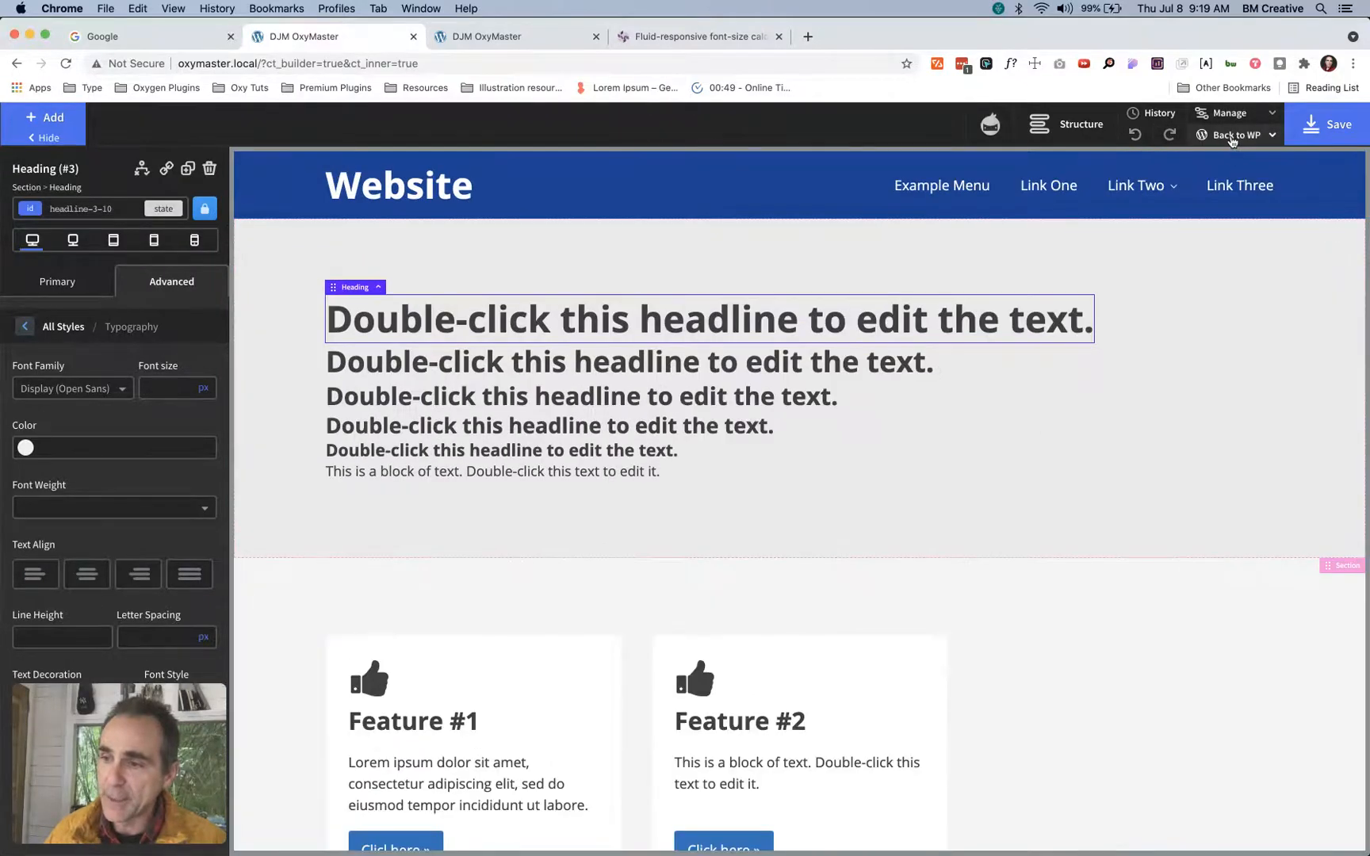
left_click(1228, 115)
left_click(1227, 173)
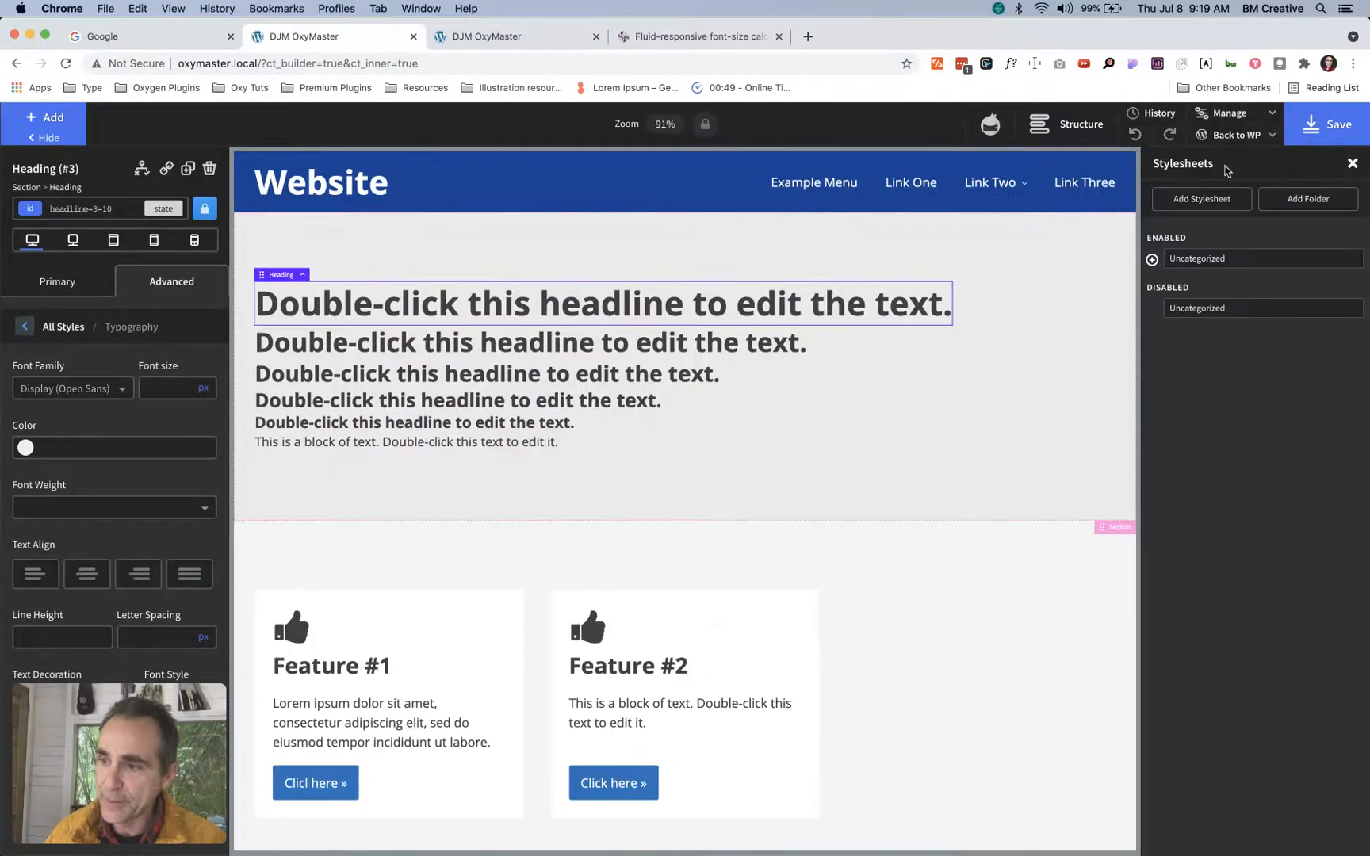
left_click(1153, 264)
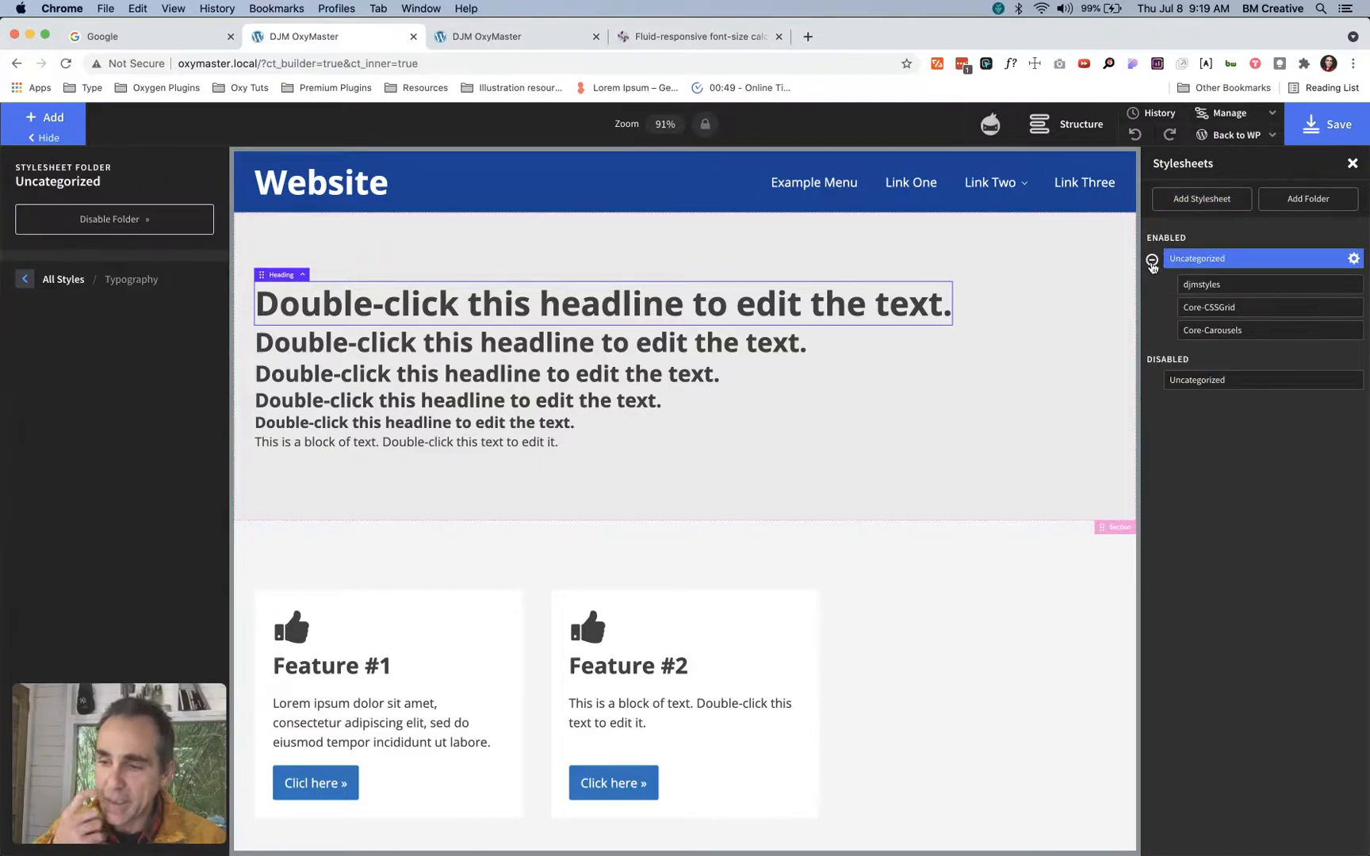
left_click(1201, 285)
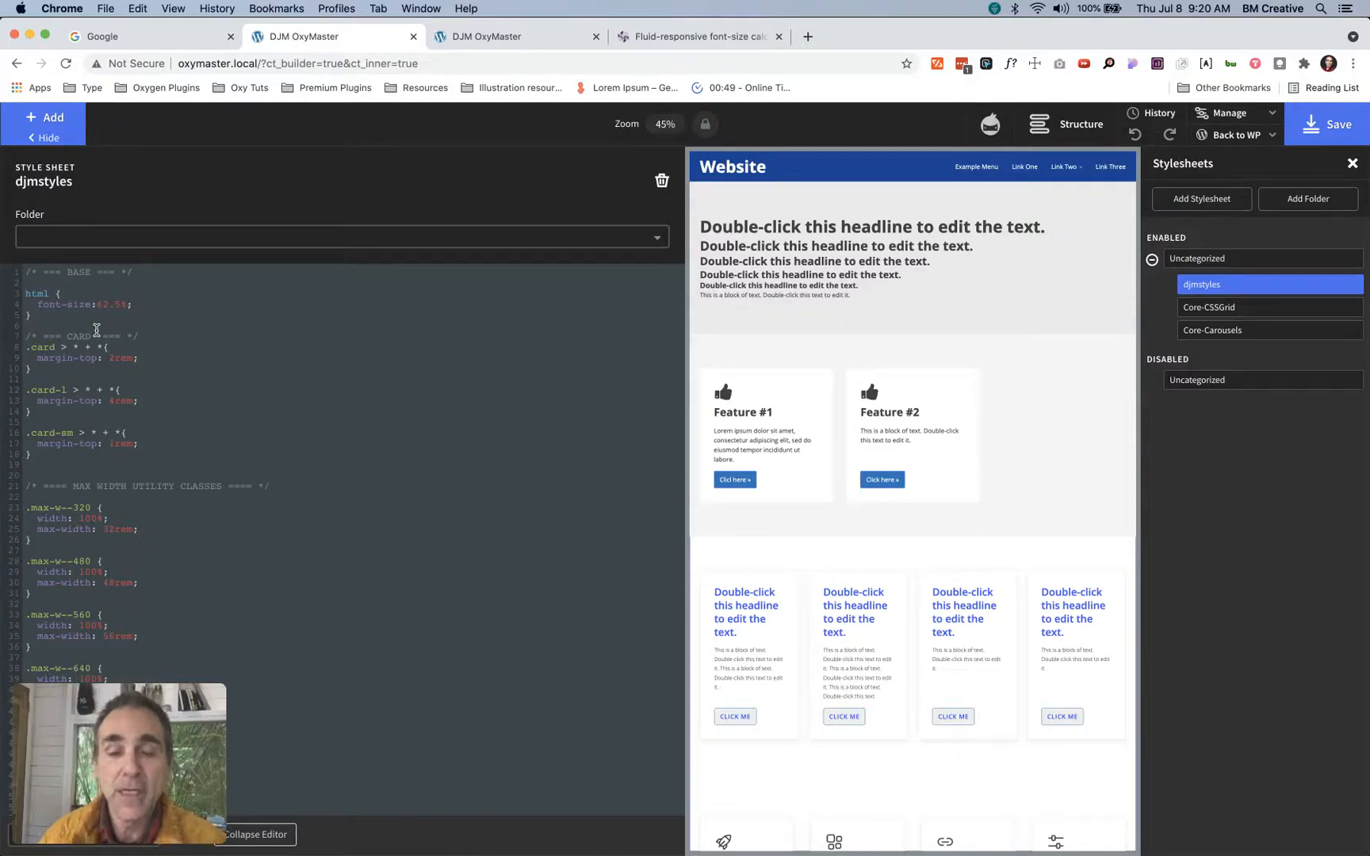
left_click_drag(37, 305, 112, 301)
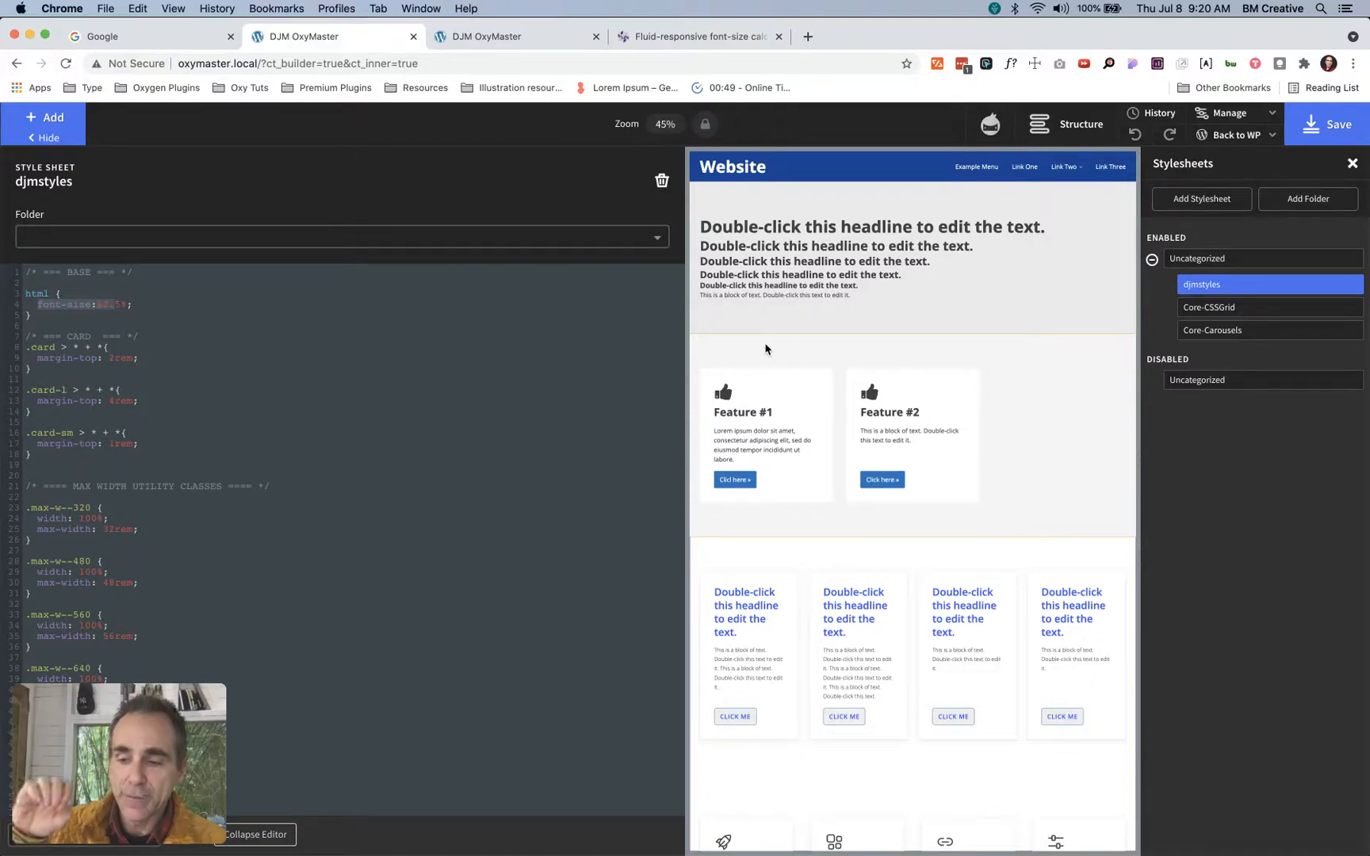
left_click(273, 836)
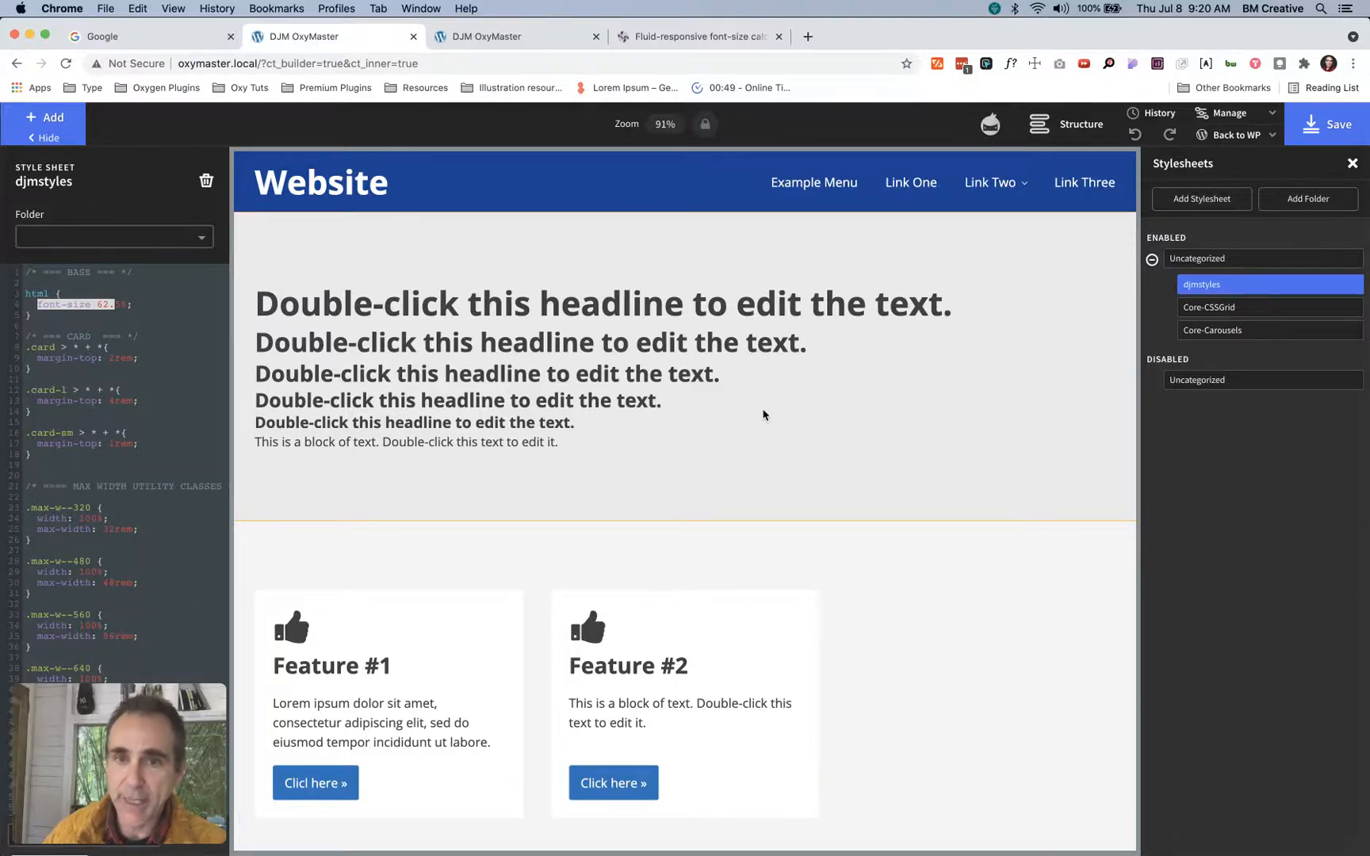